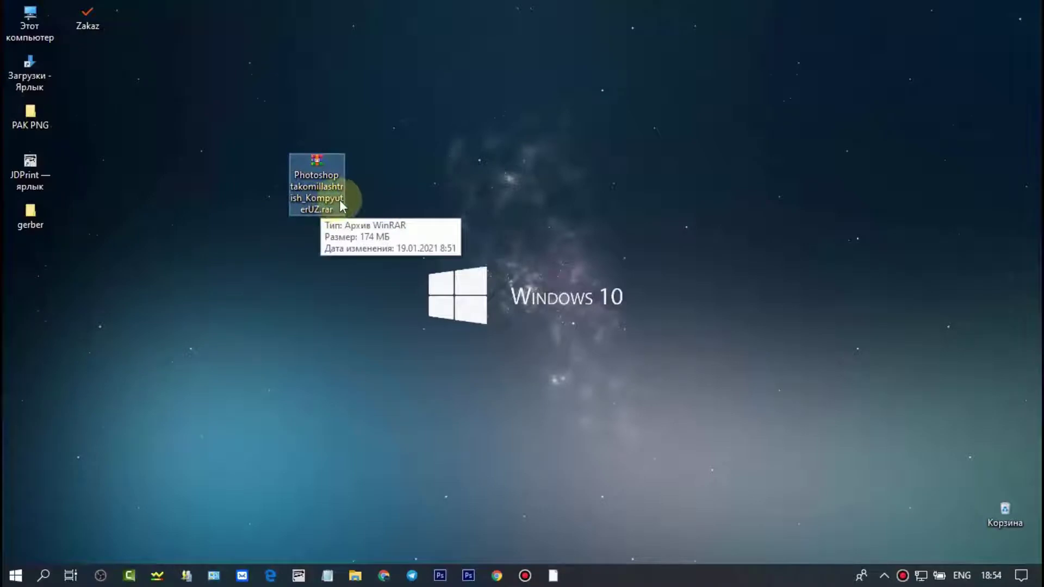
- Switch to Telegram and view the Photoshop takomillashtrish_KompyuterUZ.rar post in the Kompyuter dasturlari channel
left_click(412, 575)
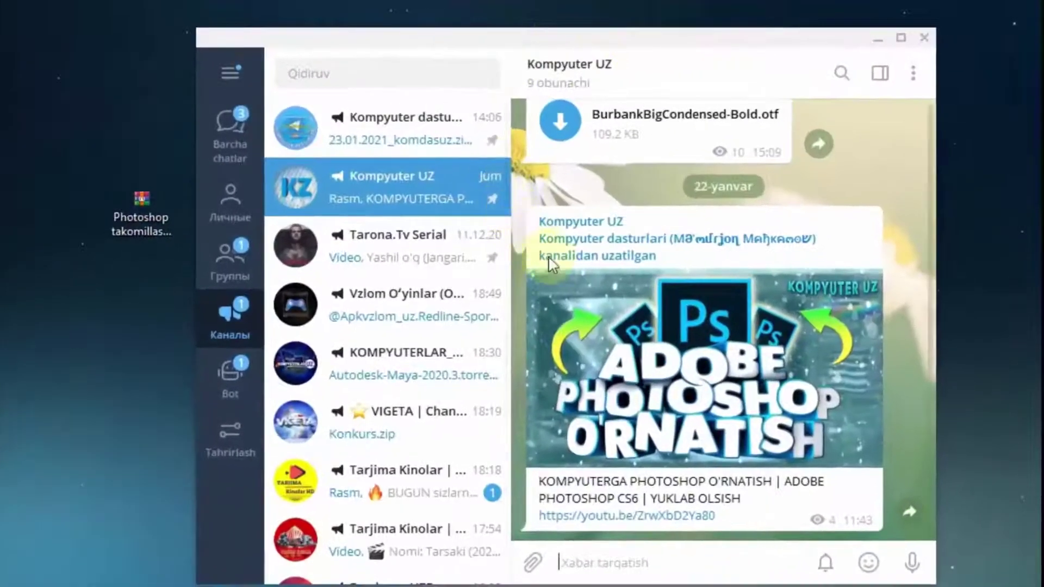
left_click(443, 141)
left_click(437, 174)
left_click(434, 146)
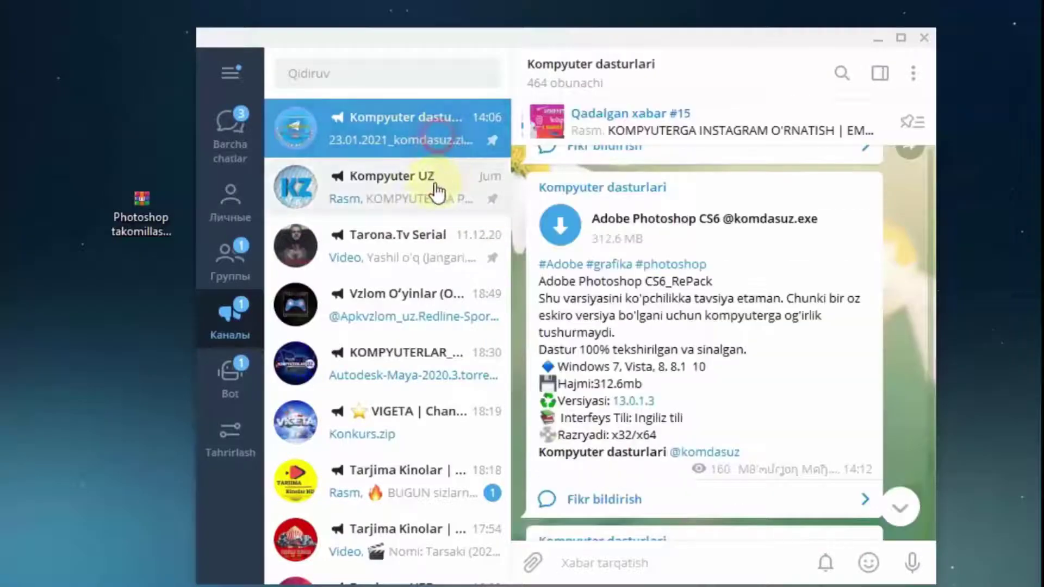
left_click(434, 187)
left_click(440, 142)
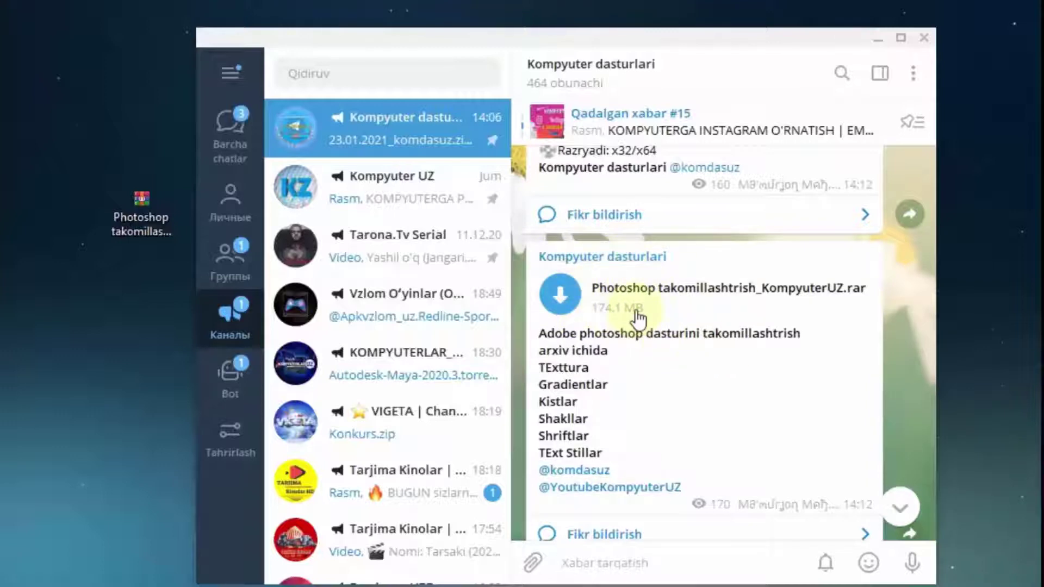
left_click(924, 37)
left_click(175, 223)
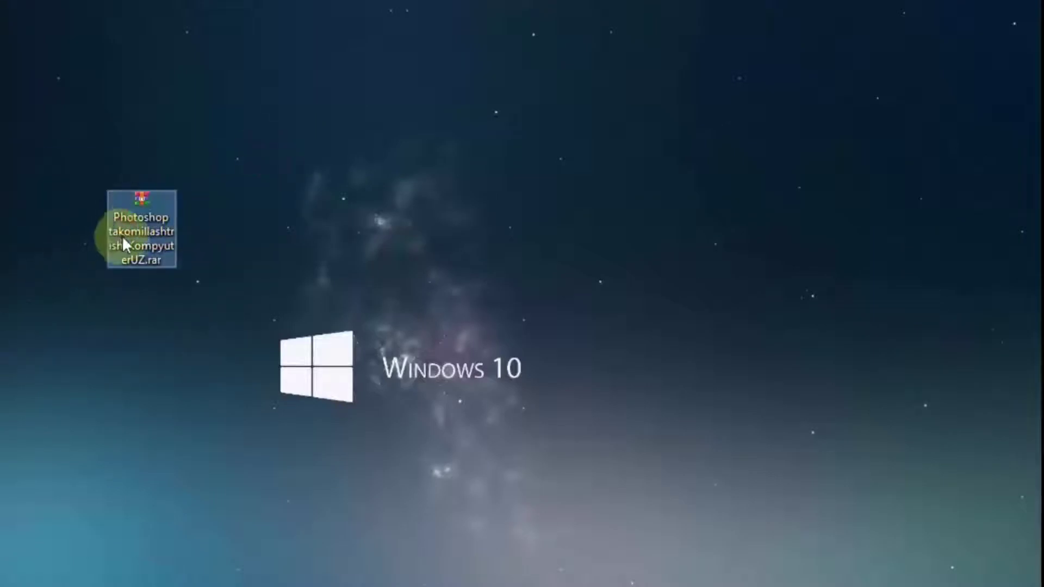
left_click(269, 152)
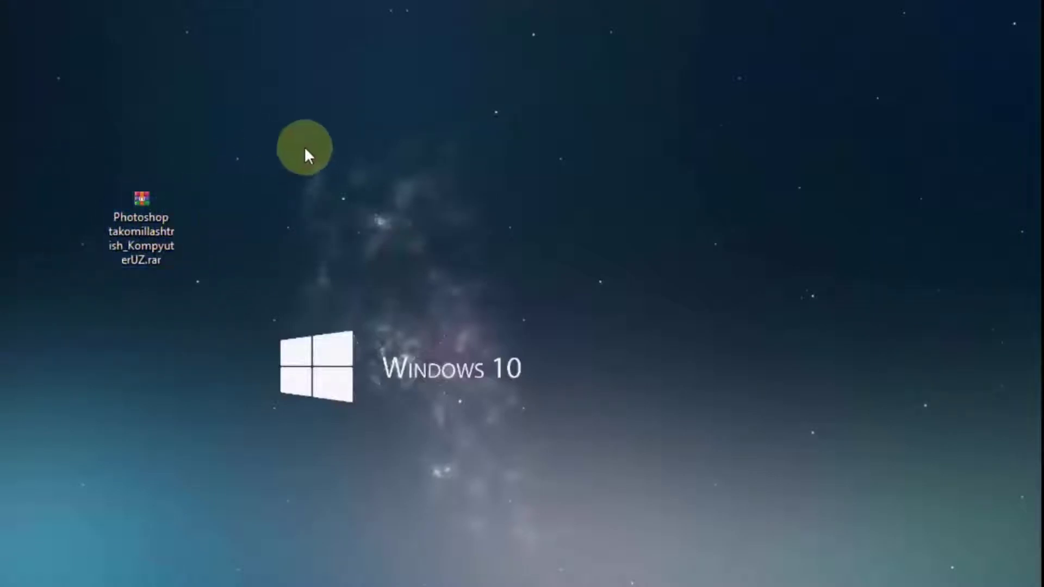
left_click_drag(275, 145, 133, 280)
left_click_drag(293, 132, 50, 341)
right_click(157, 228)
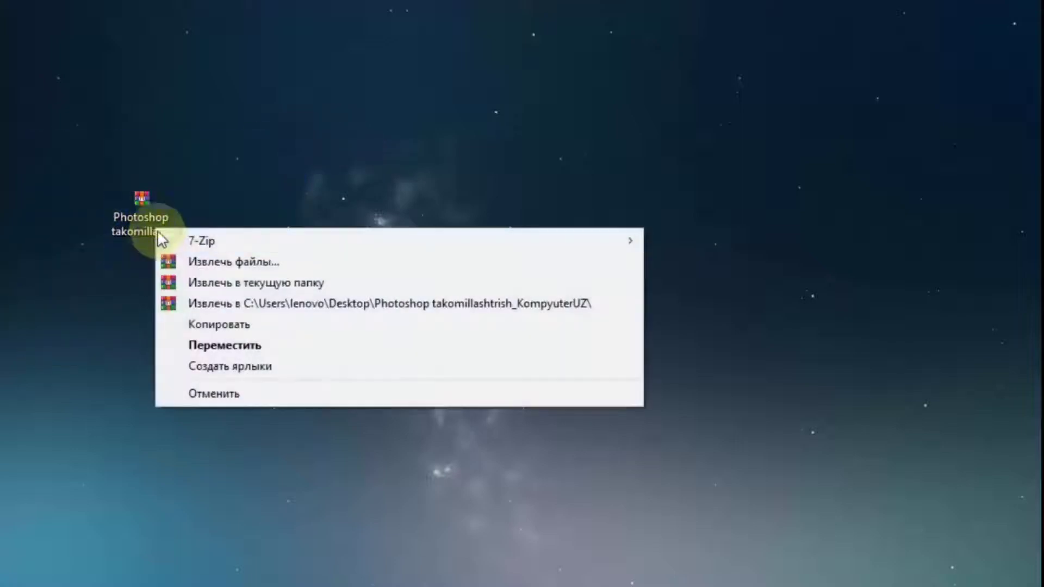
left_click(243, 168)
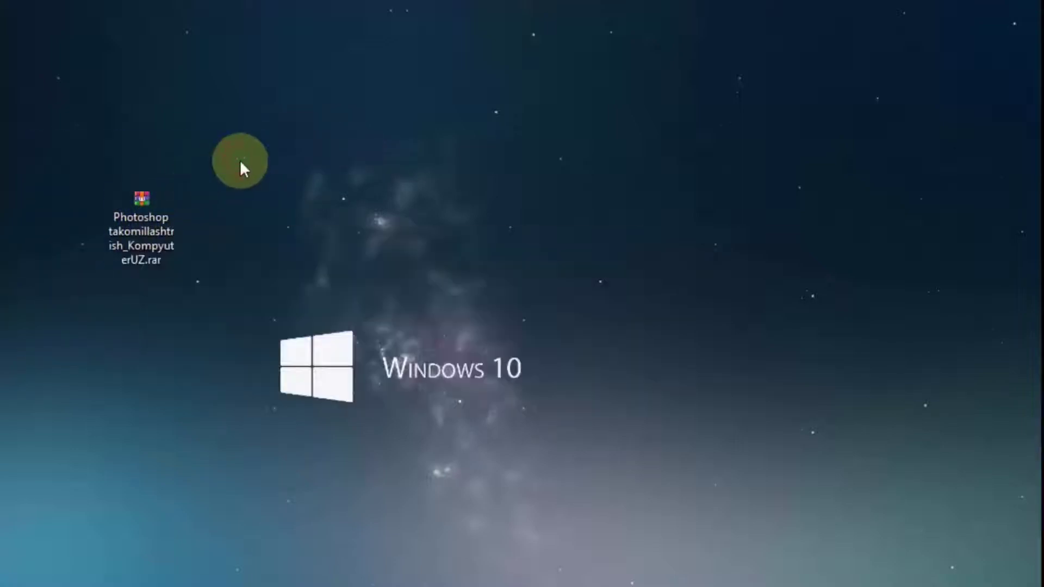
- Extract Photoshop takomillashtrish_KompyuterUZ.rar into a folder of the same name and move that folder to an empty desktop area near the archive
right_click(140, 213)
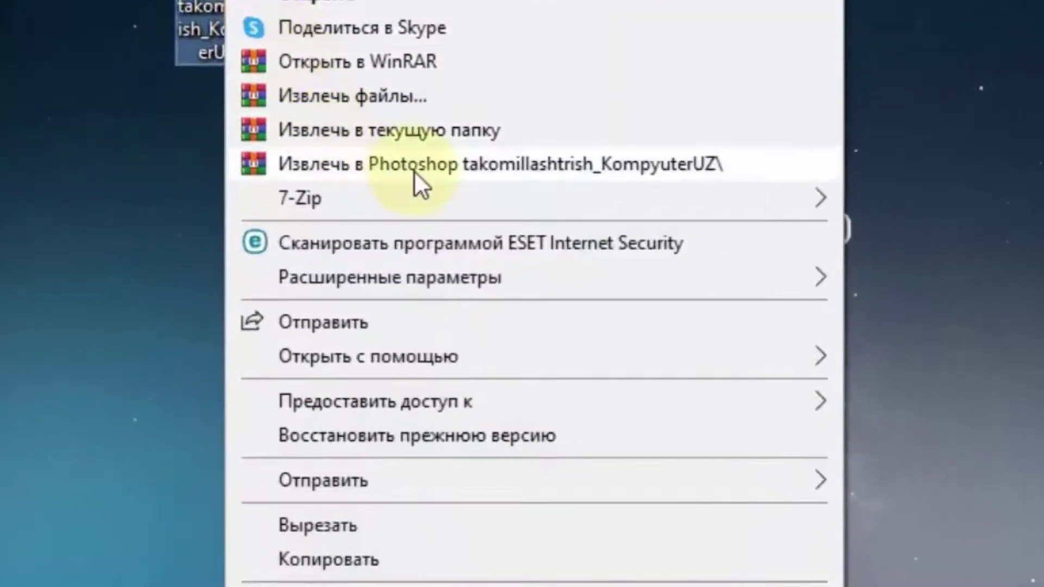
left_click(466, 163)
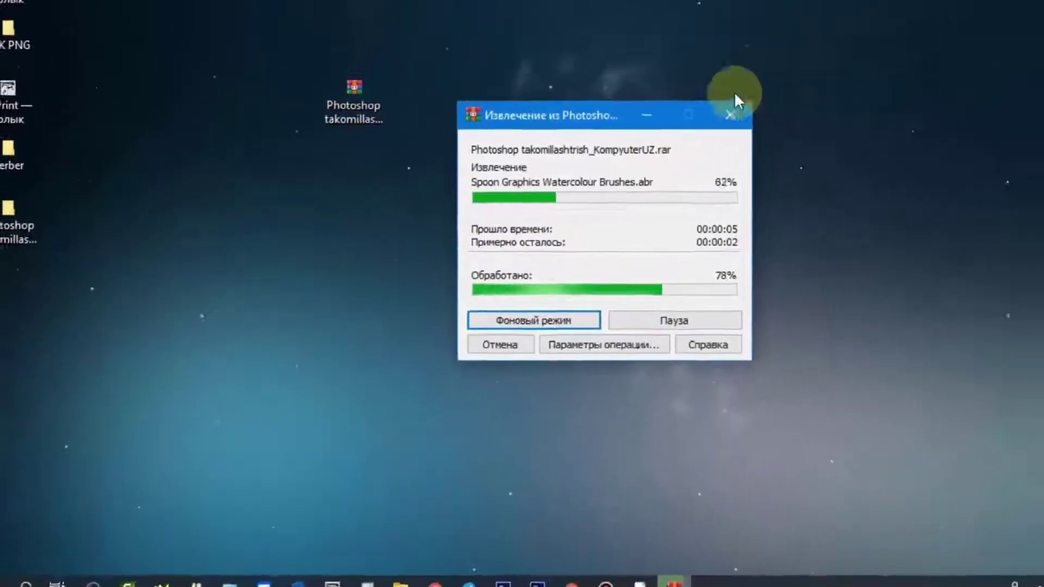
left_click_drag(16, 217, 276, 204)
left_click(273, 256)
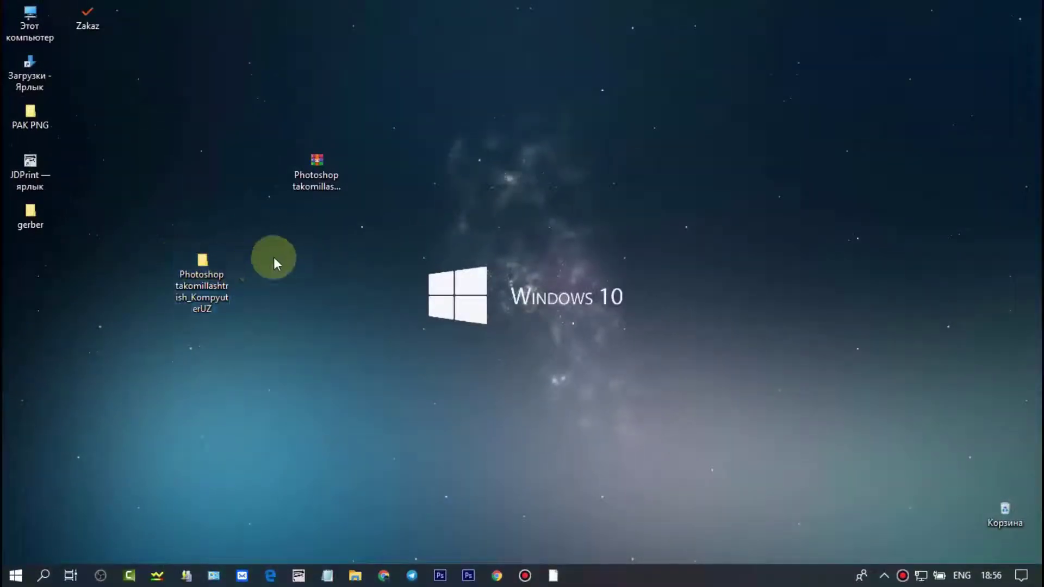
- Open the extracted Photoshop takomillashtrish_KompyuterUZ folder down to its inner folder and examine the resource subfolders
double_click(208, 273)
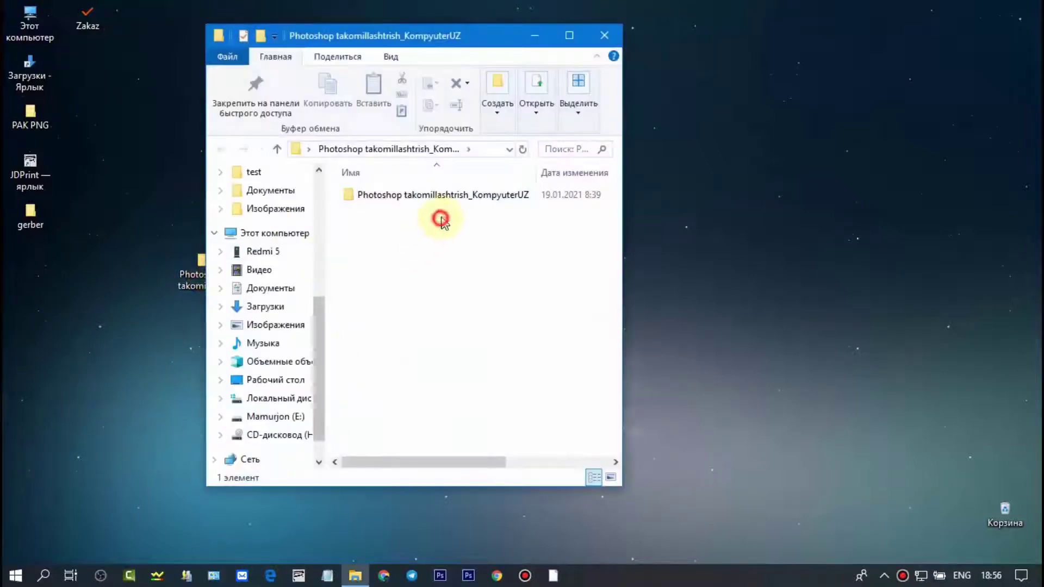
double_click(439, 198)
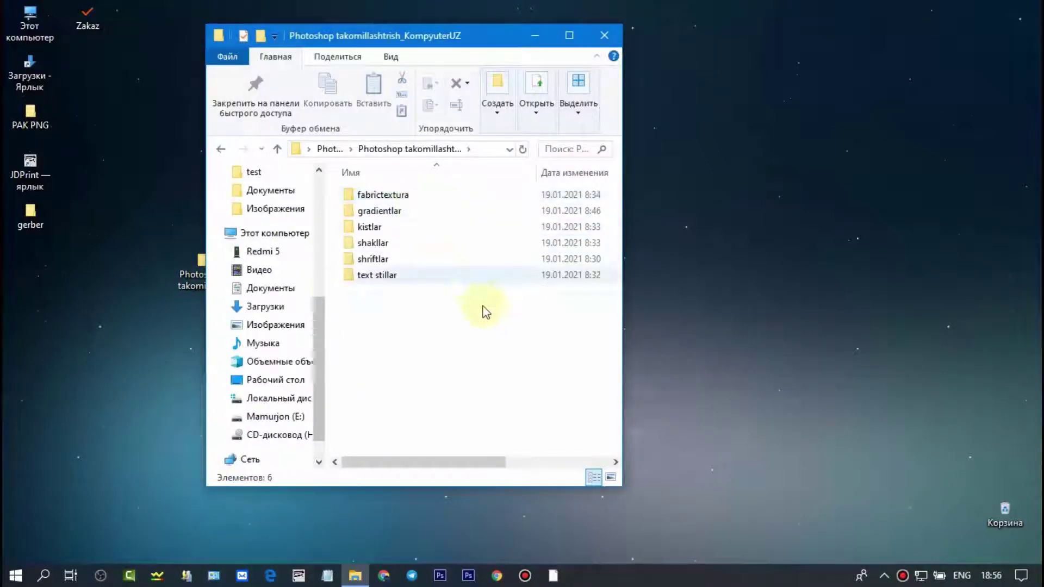
mouse_move(398, 329)
left_mouse_down()
mouse_move(335, 174)
mouse_move(419, 222)
mouse_move(403, 319)
left_mouse_up()
left_click(380, 213)
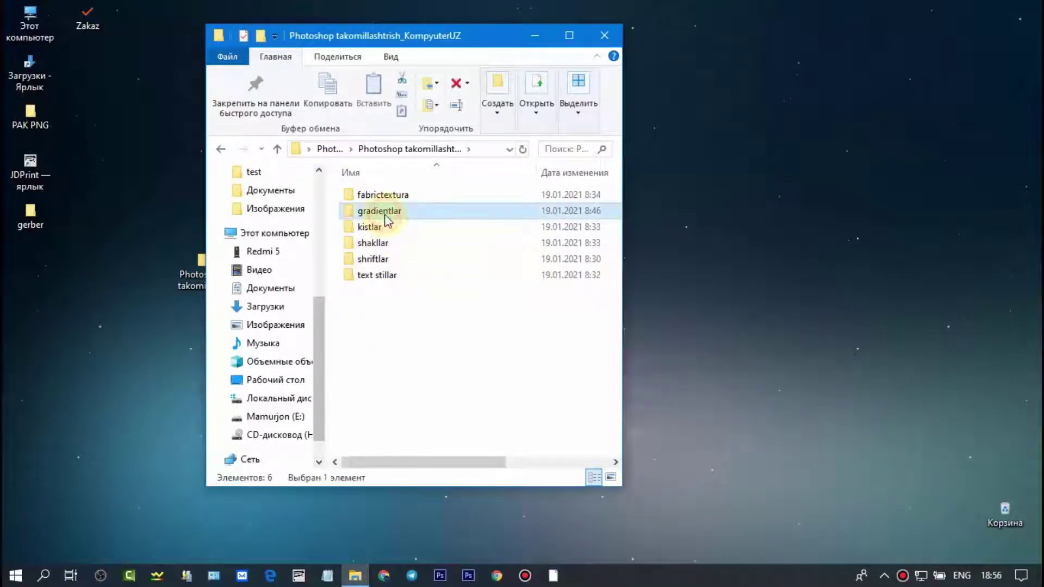
left_click(378, 227)
left_click(383, 258)
left_click(379, 275)
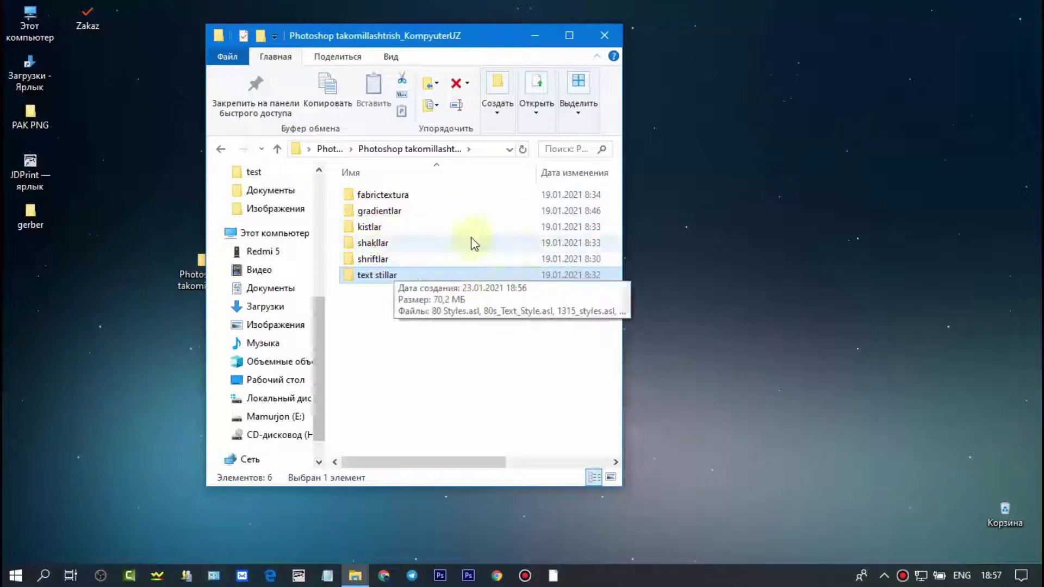
- Select all font files in the shriftlar folder, view their install options and close the folder
double_click(373, 260)
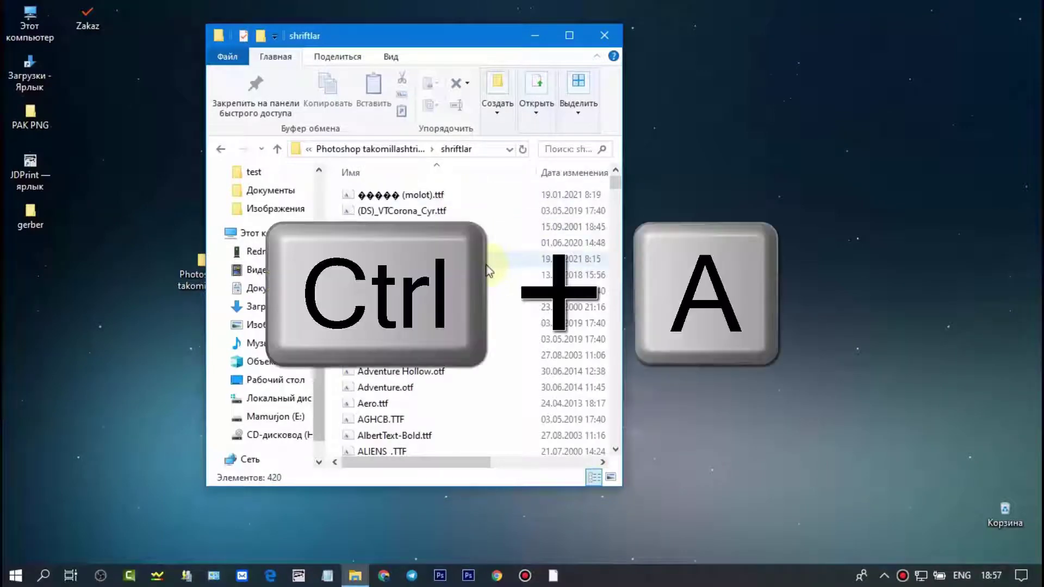
key("ctrl+a")
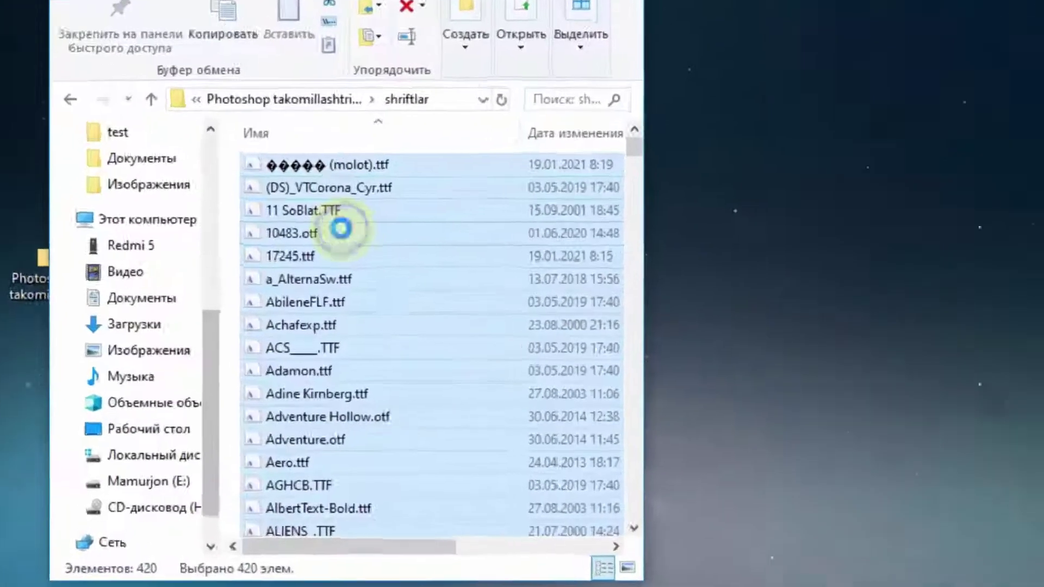
right_click(341, 229)
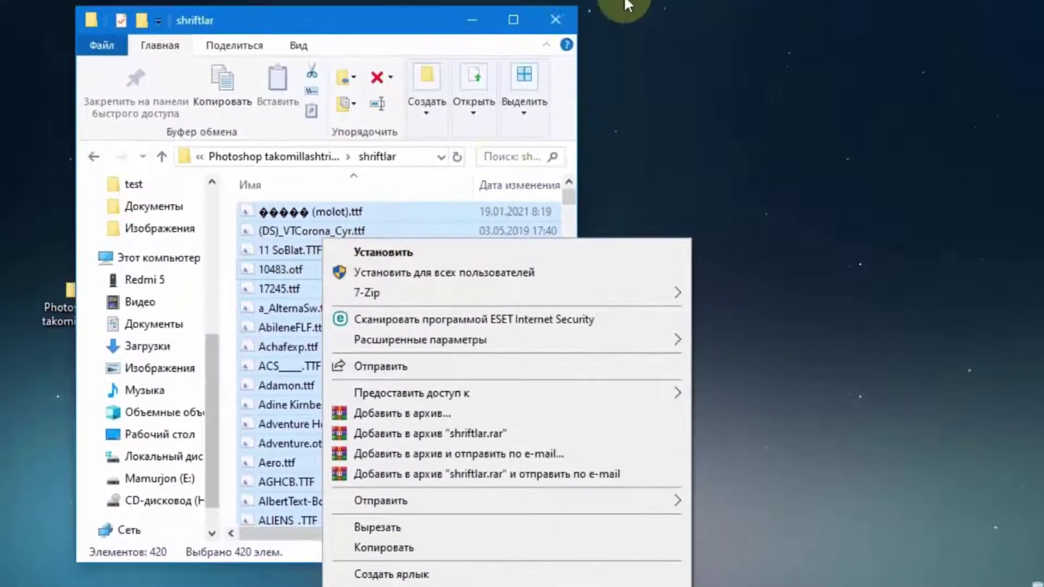
left_click(625, 6)
left_click(555, 19)
right_click(518, 67)
left_click(554, 121)
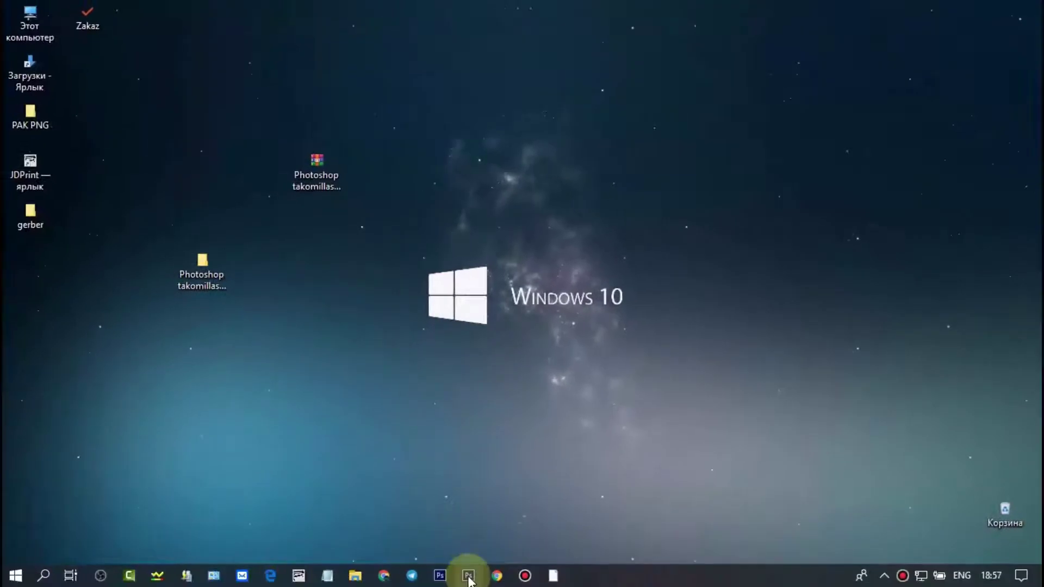
- Launch Adobe Photoshop CS6 and review the resource subfolders inside the extracted Photoshop takomillashtrish_KompyuterUZ folder
left_click(469, 575)
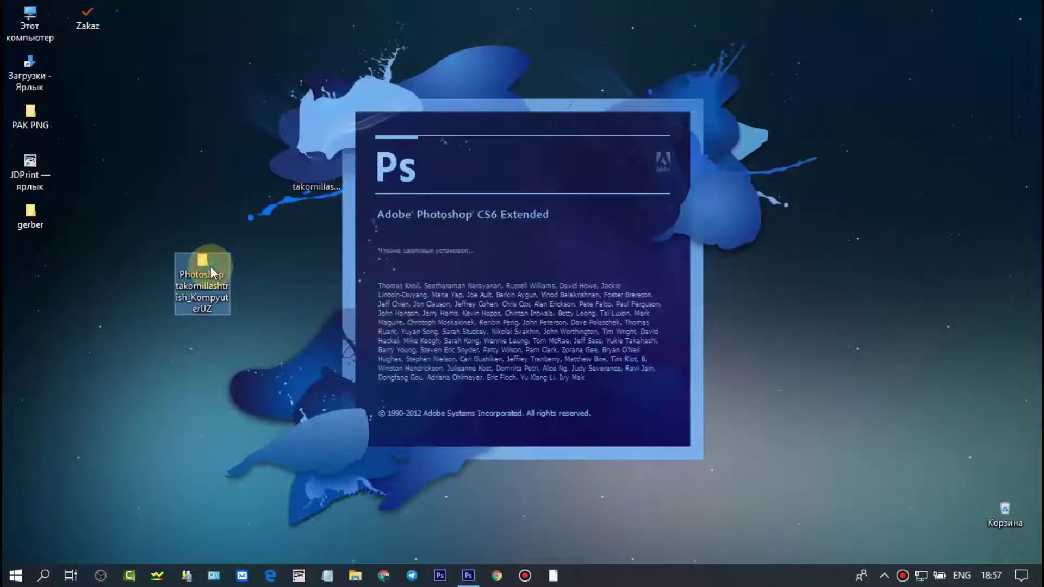
double_click(210, 266)
left_click(422, 201)
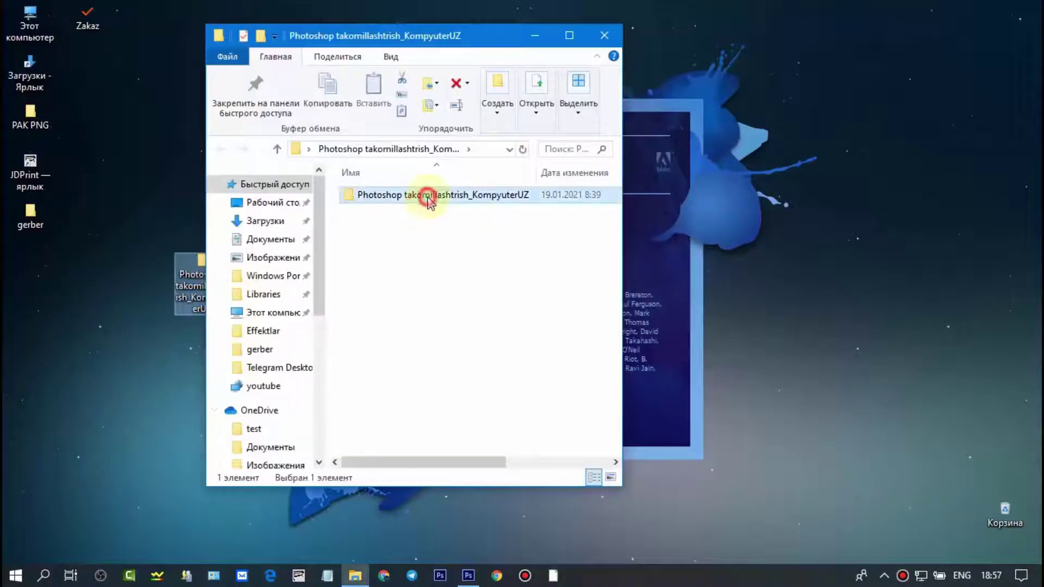
double_click(430, 201)
left_click_drag(425, 313, 348, 188)
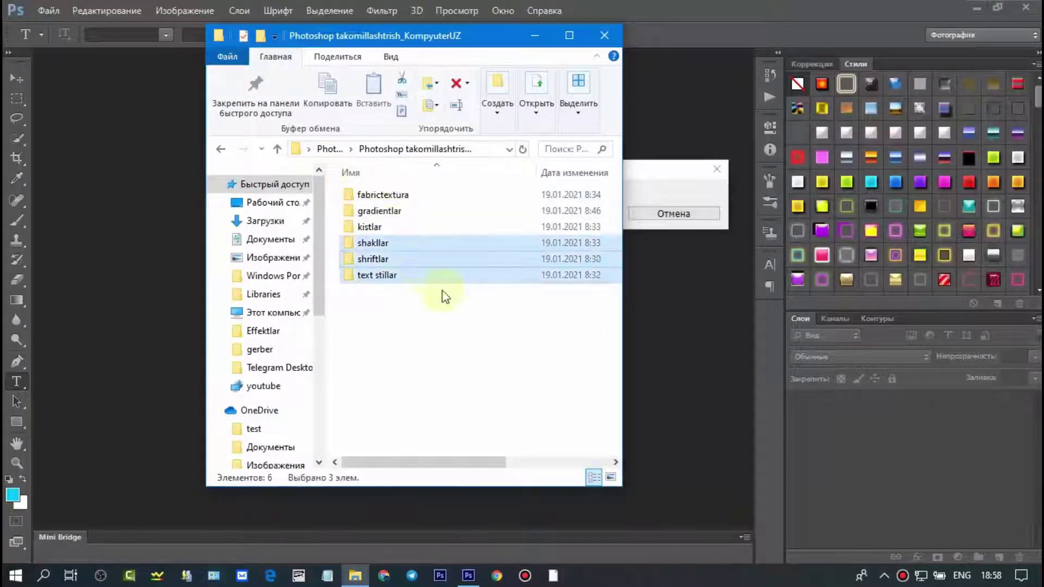
left_click(464, 327)
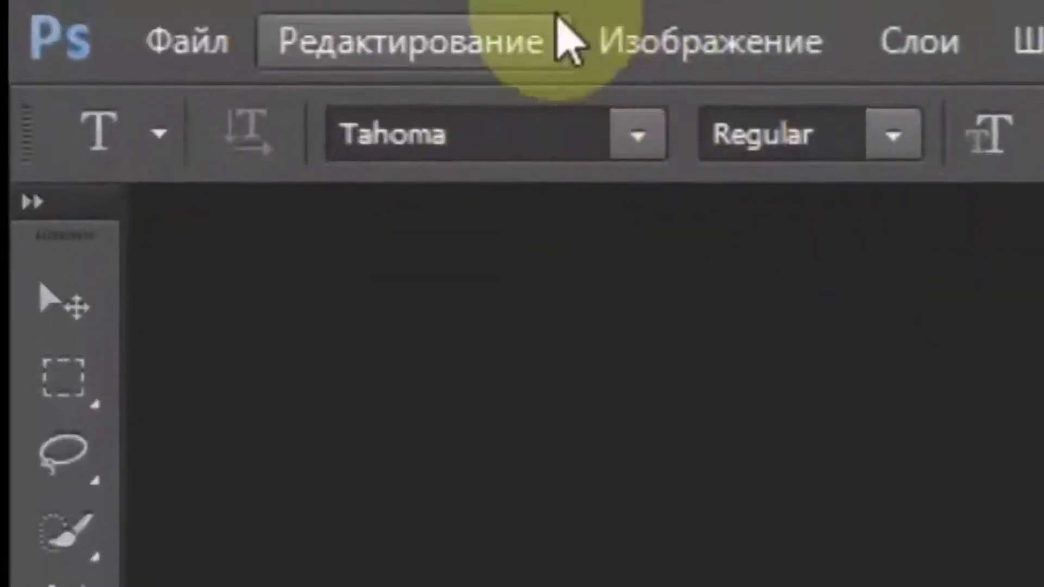
- Open the Preset Manager and set the preset type to Brushes (Кисти)
left_click(397, 41)
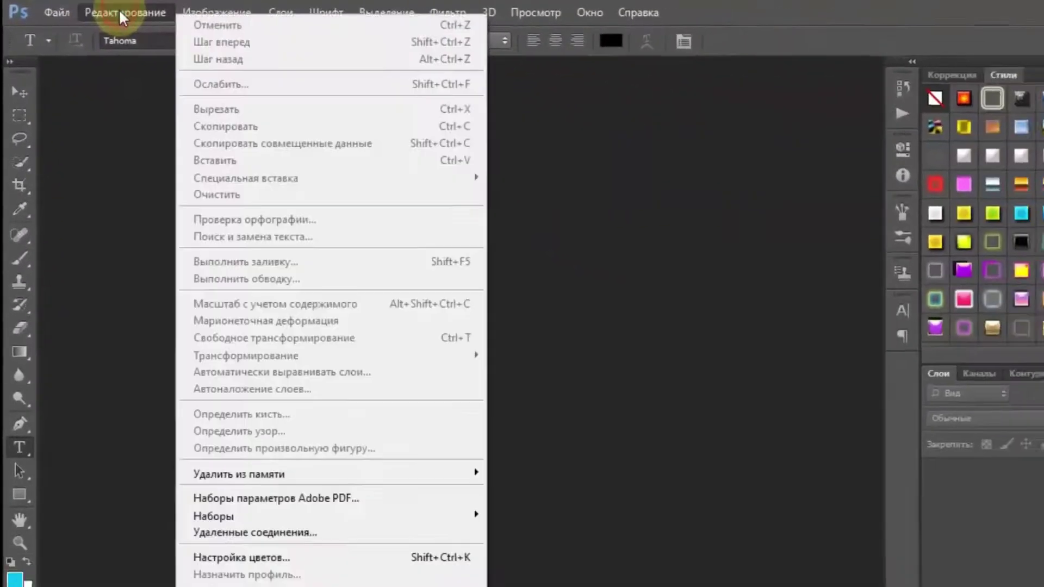
mouse_move(425, 516)
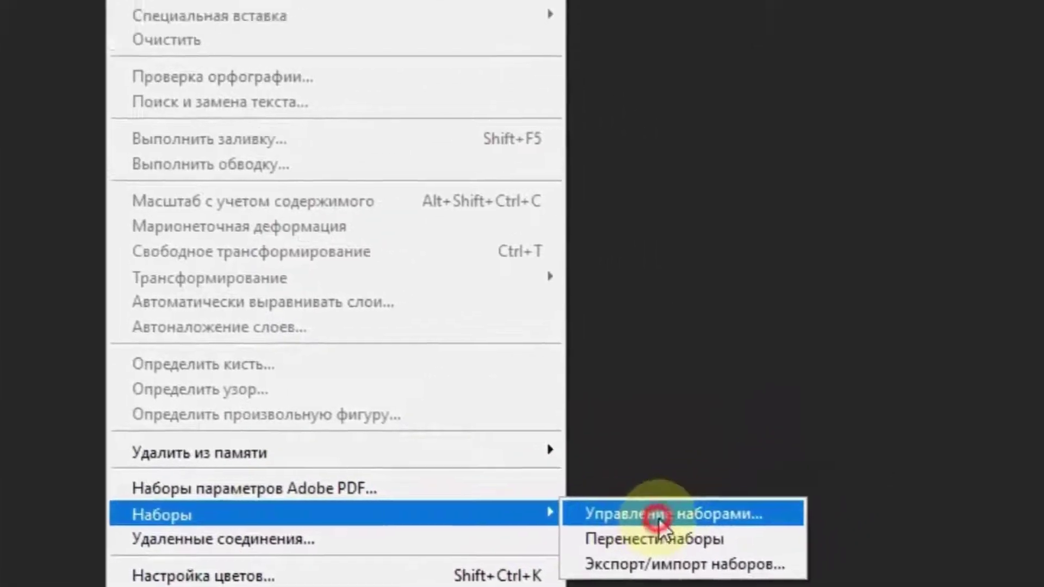
left_click(783, 412)
left_click(526, 68)
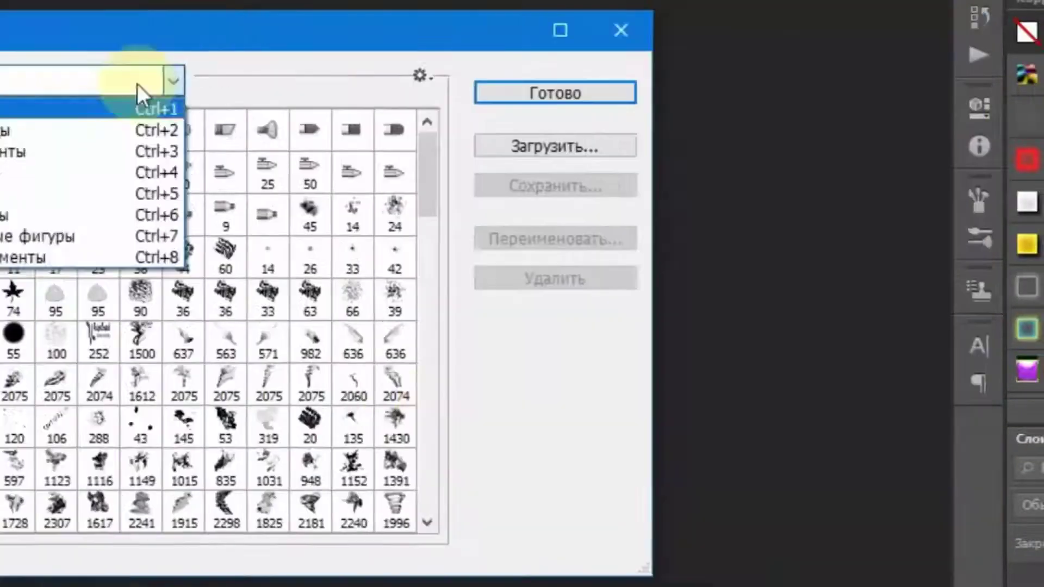
left_click(481, 95)
left_click(526, 67)
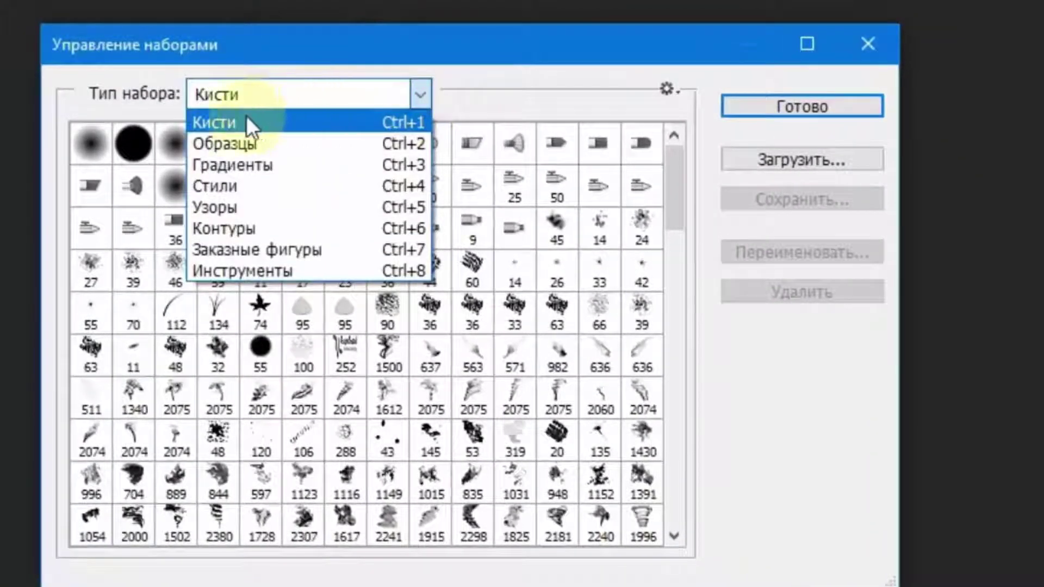
left_click(226, 121)
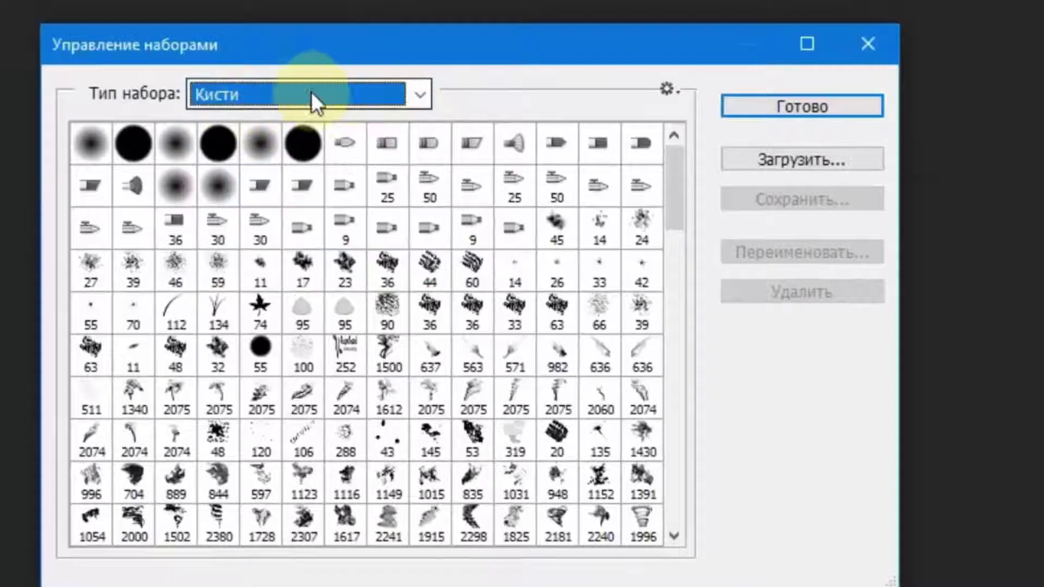
- Load the brush set 114_thick_smoke_brushes.abr from the kistlar subfolder of the extracted desktop folder
left_click(781, 159)
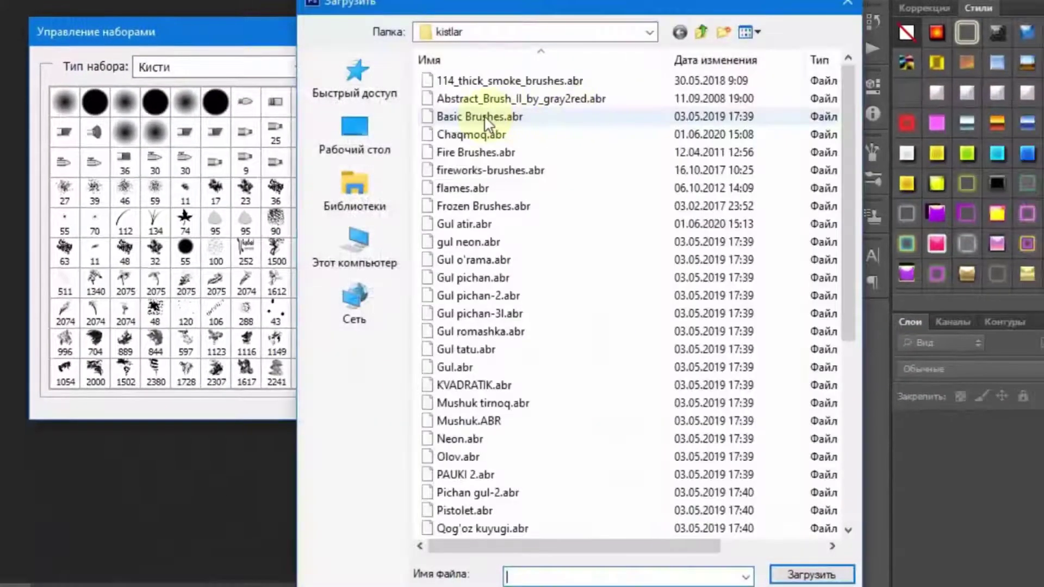
left_click(375, 133)
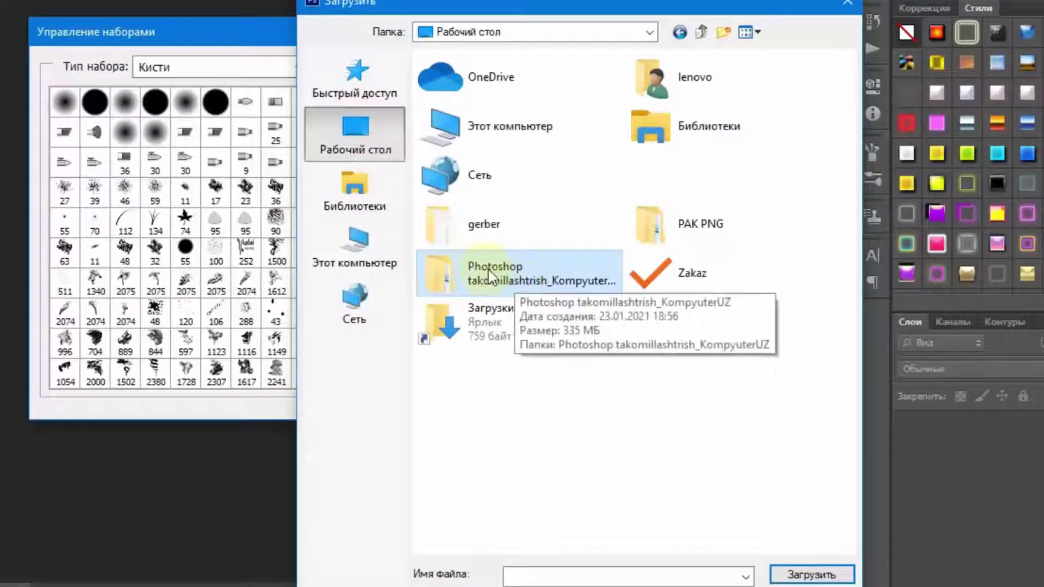
left_click(552, 272)
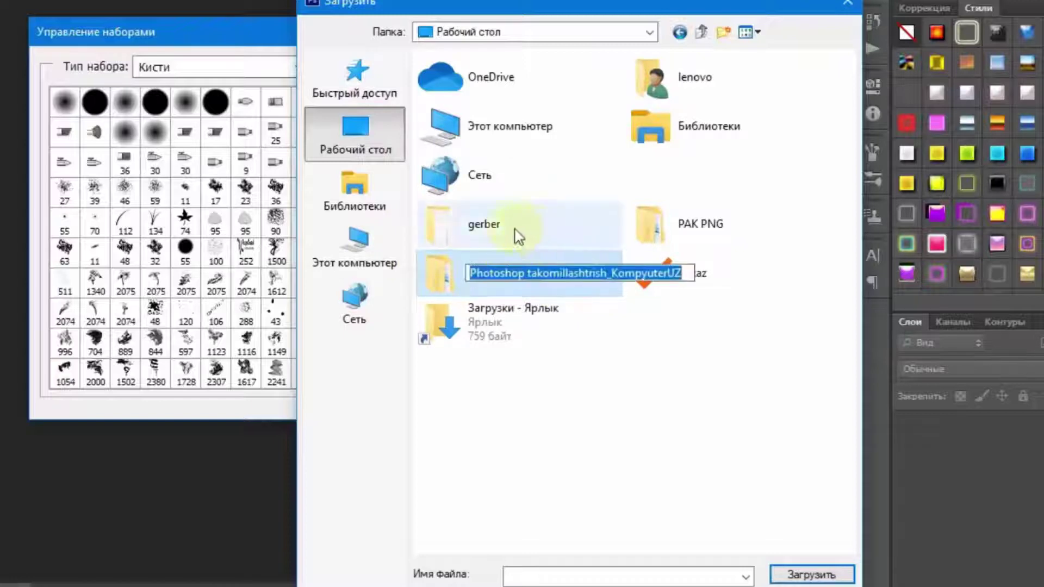
left_click(462, 287)
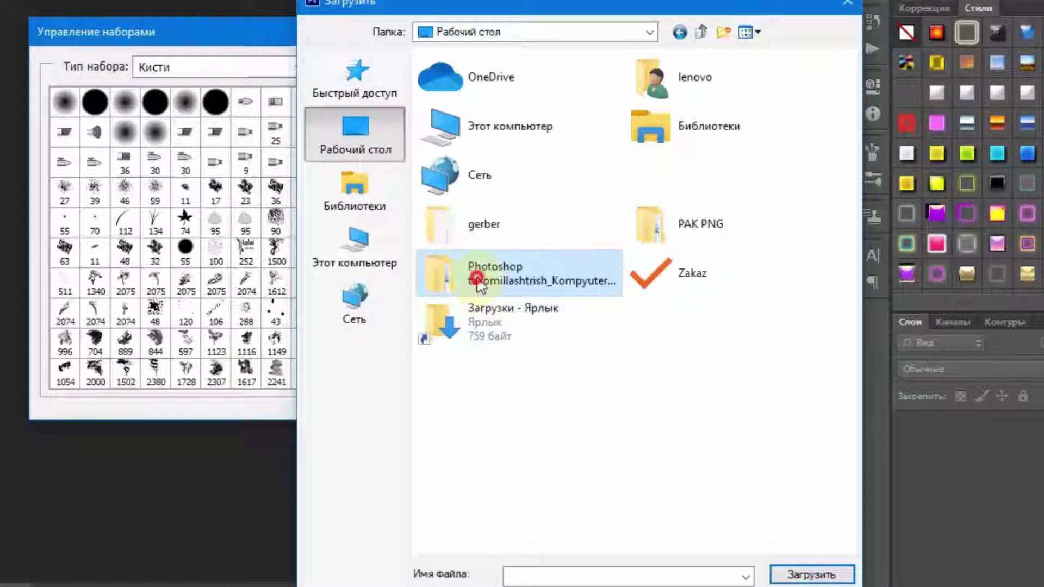
double_click(462, 287)
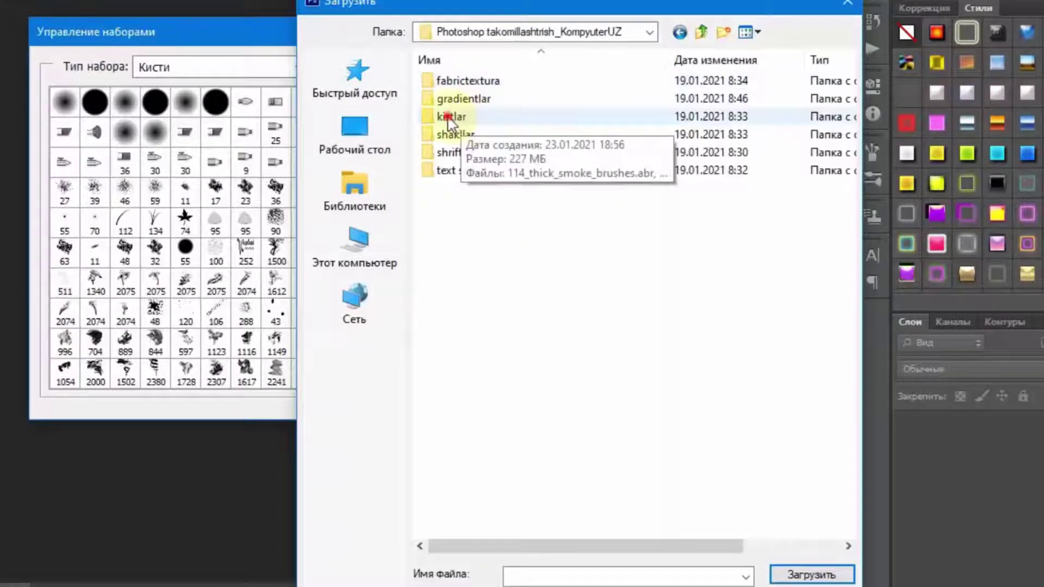
double_click(449, 116)
left_click(468, 81)
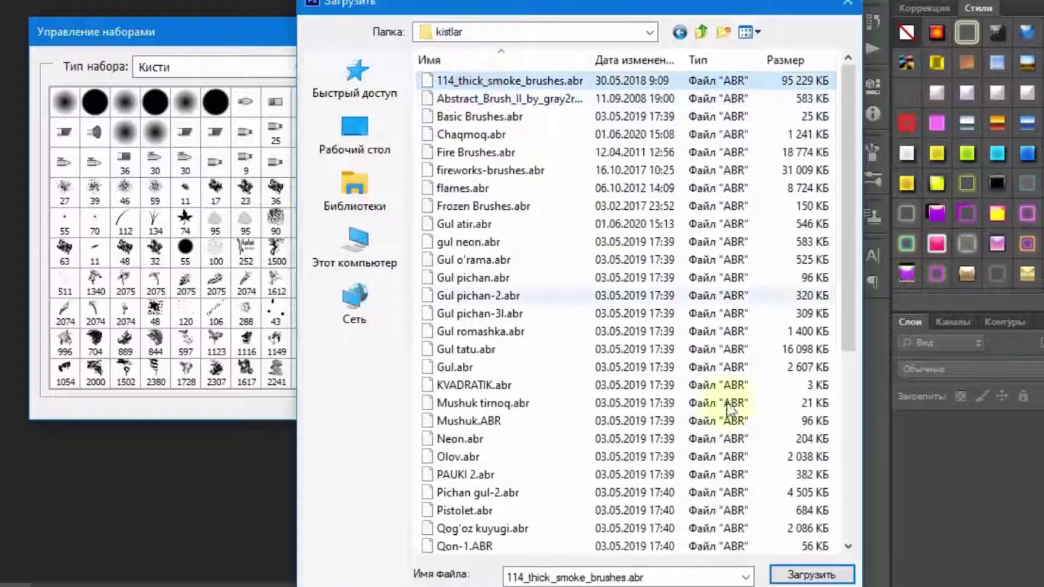
left_click(810, 575)
- Look through the brush files in the kistlar folder and load the brush set Mushuk tirnoq.abr
left_click(570, 112)
left_click(463, 224)
left_click(465, 260)
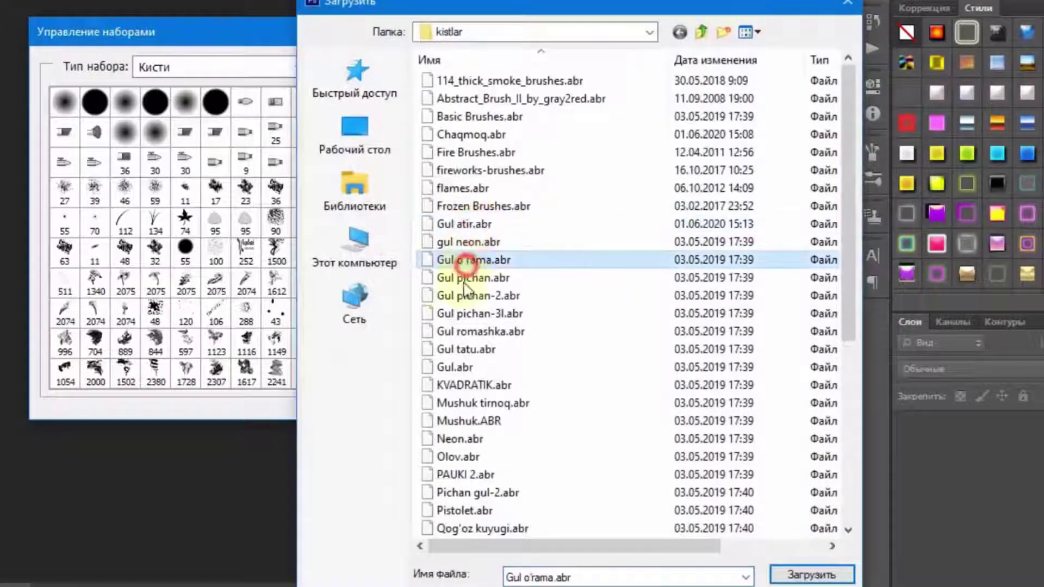
left_click(479, 331)
scroll(489, 380, "down", 6)
left_click(490, 420)
left_click(489, 385)
left_click(471, 278)
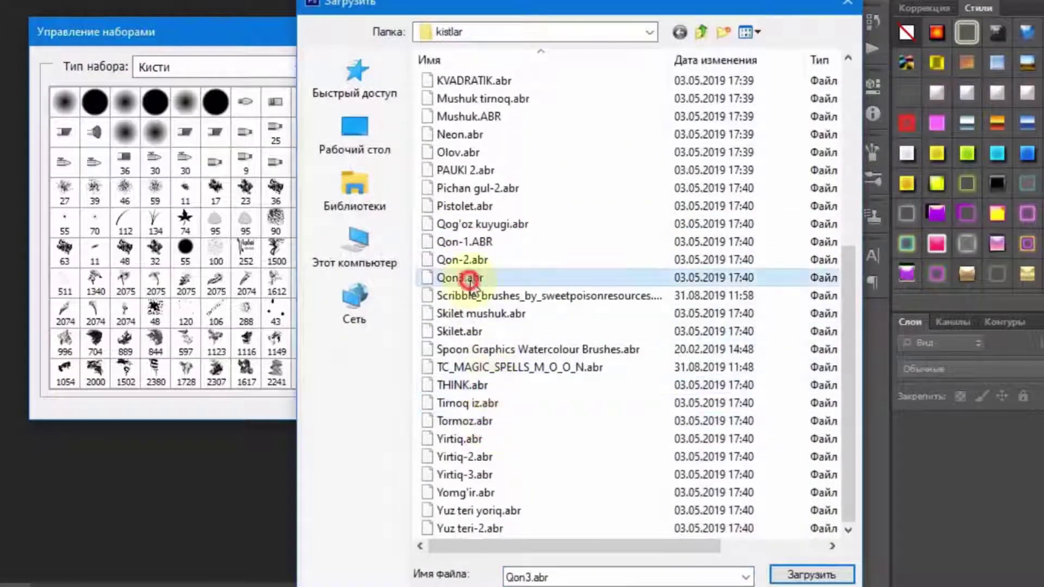
left_click(454, 170)
left_click(452, 116)
left_click(451, 98)
double_click(451, 99)
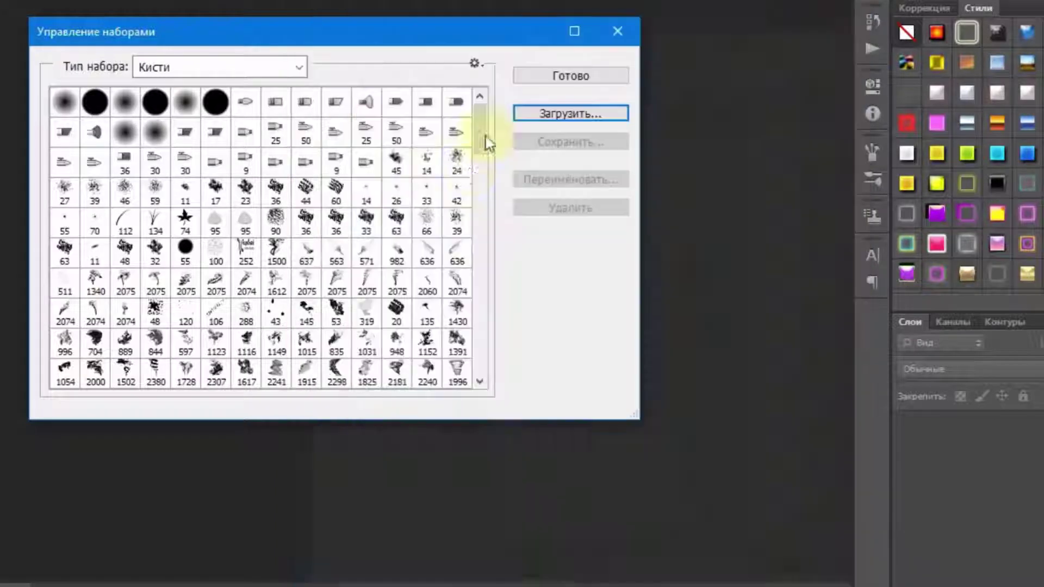
- Switch the preset type to Gradients (Градиенты) and look through the existing gradient swatches
left_click(255, 68)
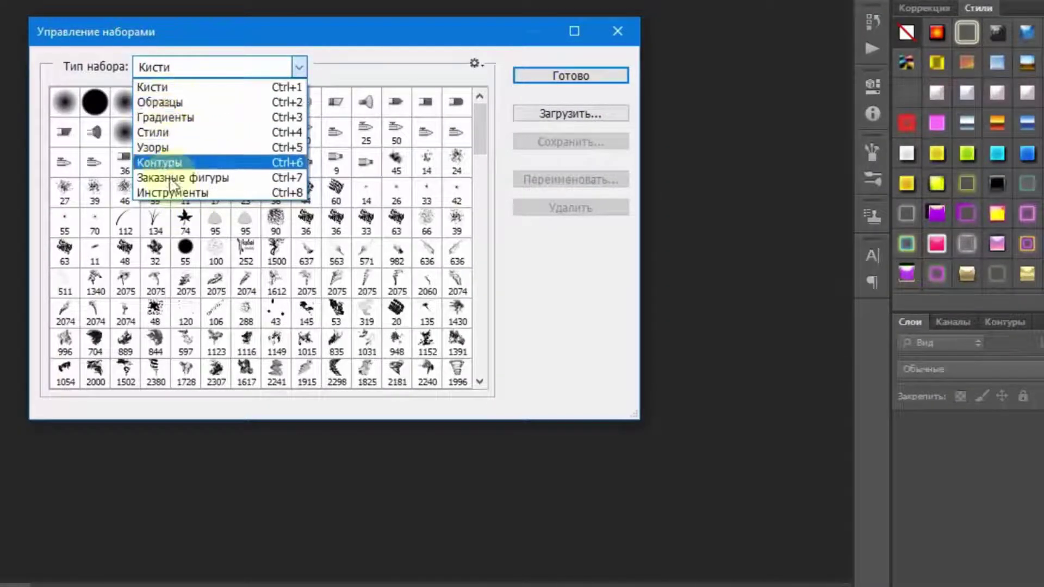
left_click(186, 121)
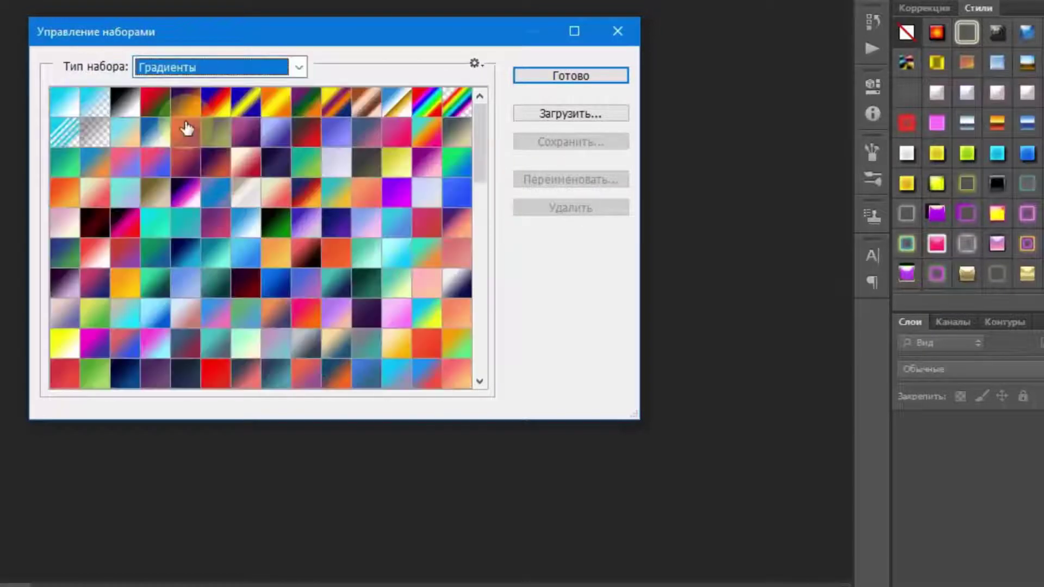
scroll(337, 179, "down", 10)
scroll(337, 179, "up", 10)
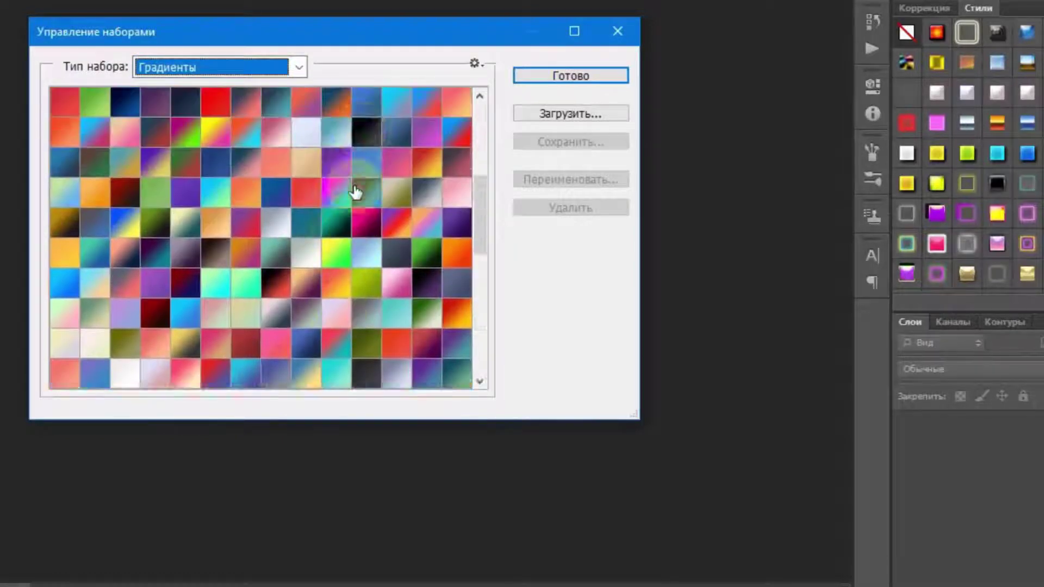
left_click_drag(483, 182, 480, 172)
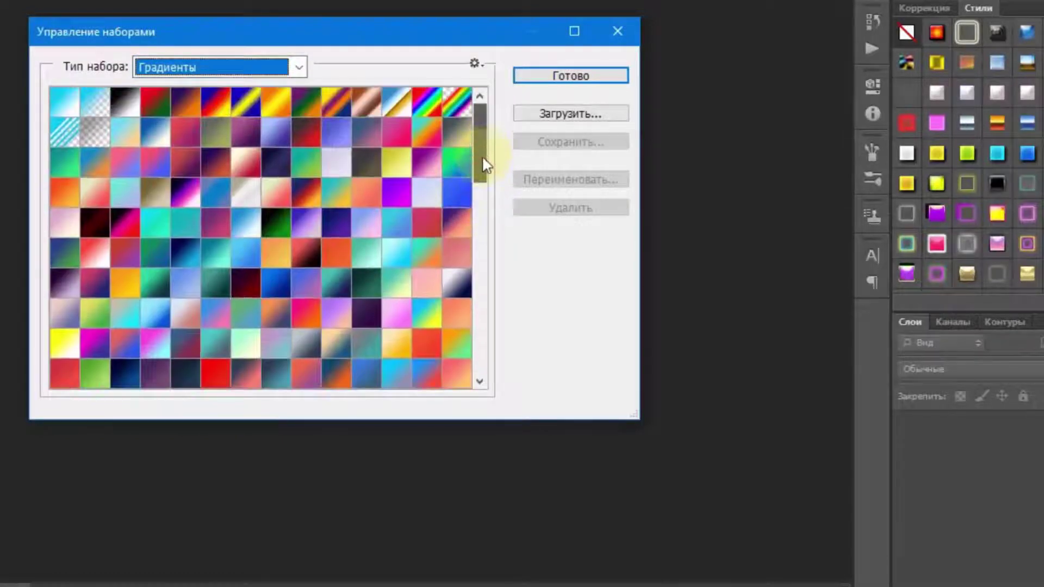
- Load 24-Vibrant-Gradients.grd and the 300Gradient set from the resource pack's gradientlar folder
left_click(618, 117)
key("BackSpace")
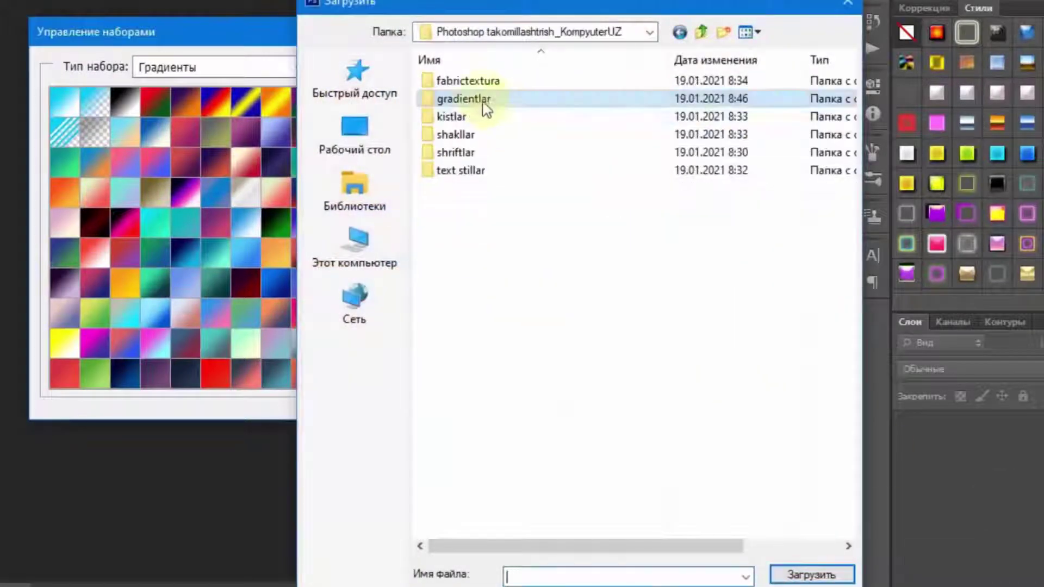
left_click(457, 115)
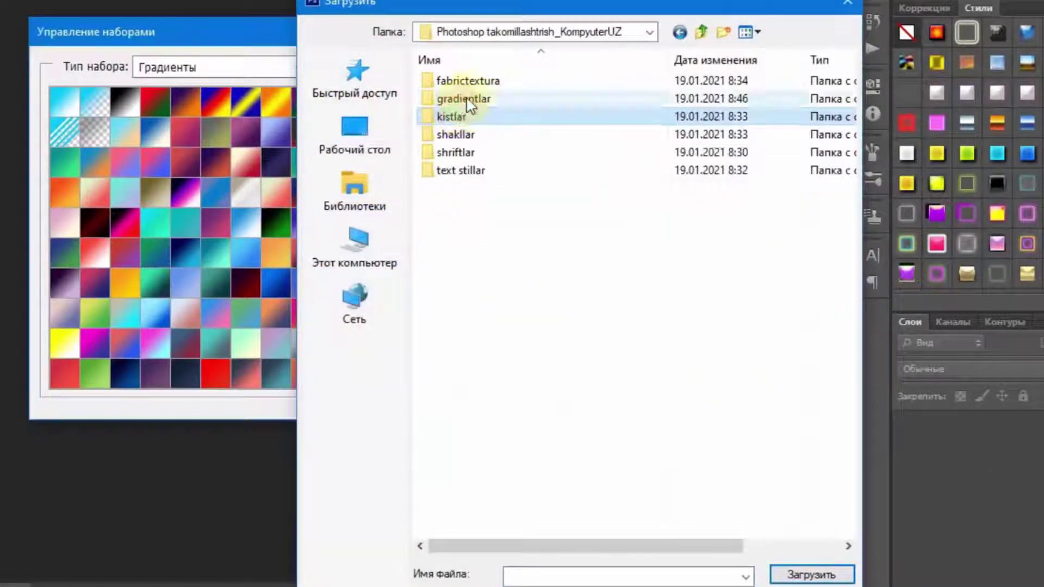
double_click(463, 98)
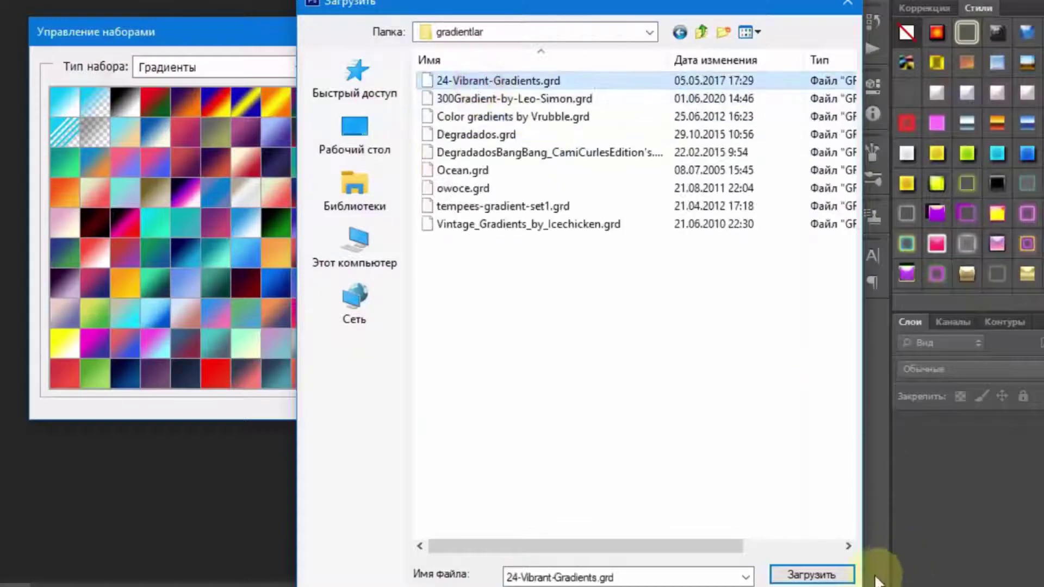
left_click(459, 81)
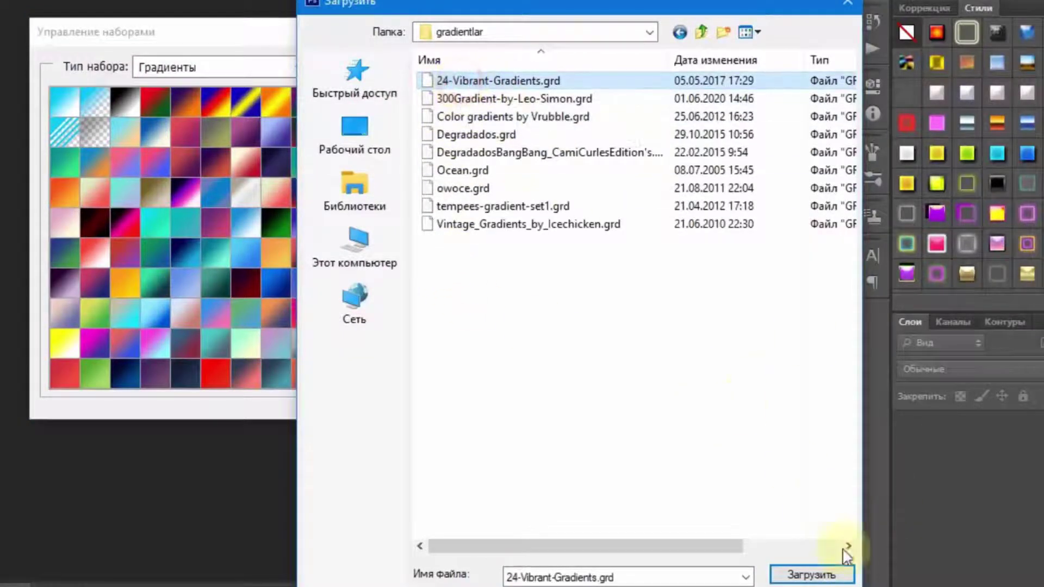
left_click(824, 577)
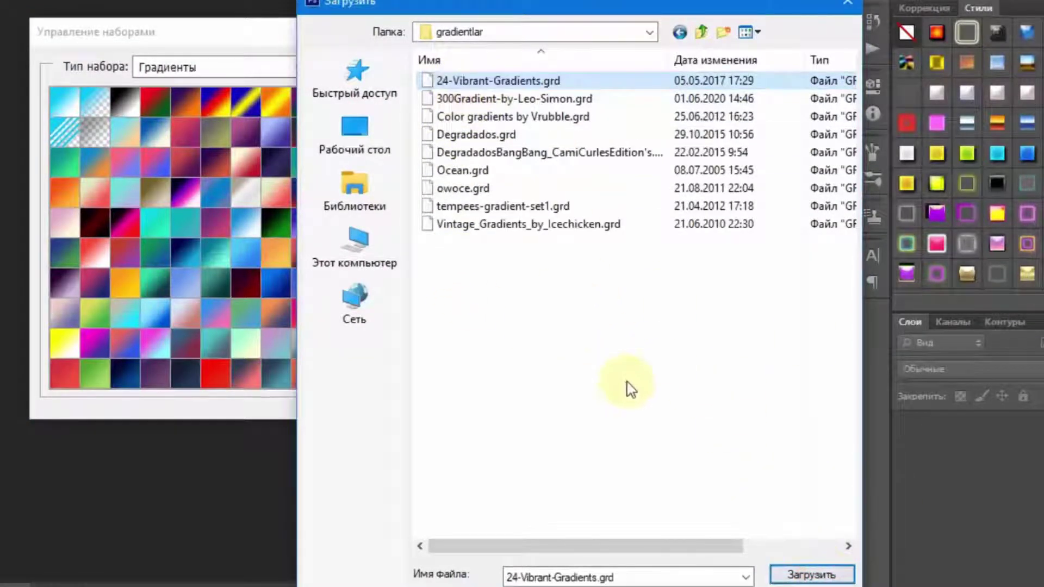
left_click(484, 99)
left_click(793, 578)
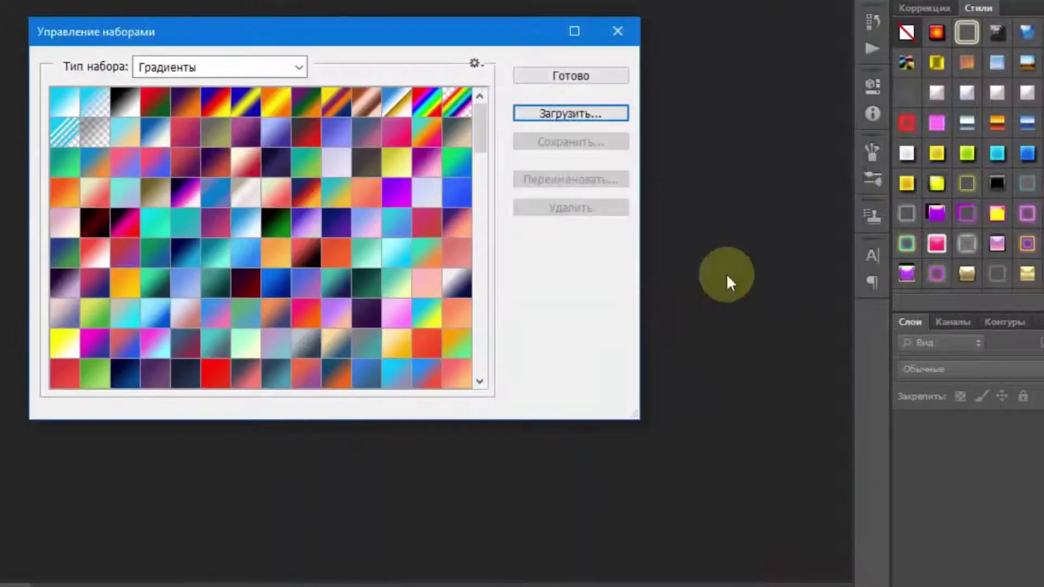
- Switch the preset type to Styles (Стили) and look through the existing style swatches
left_click(280, 69)
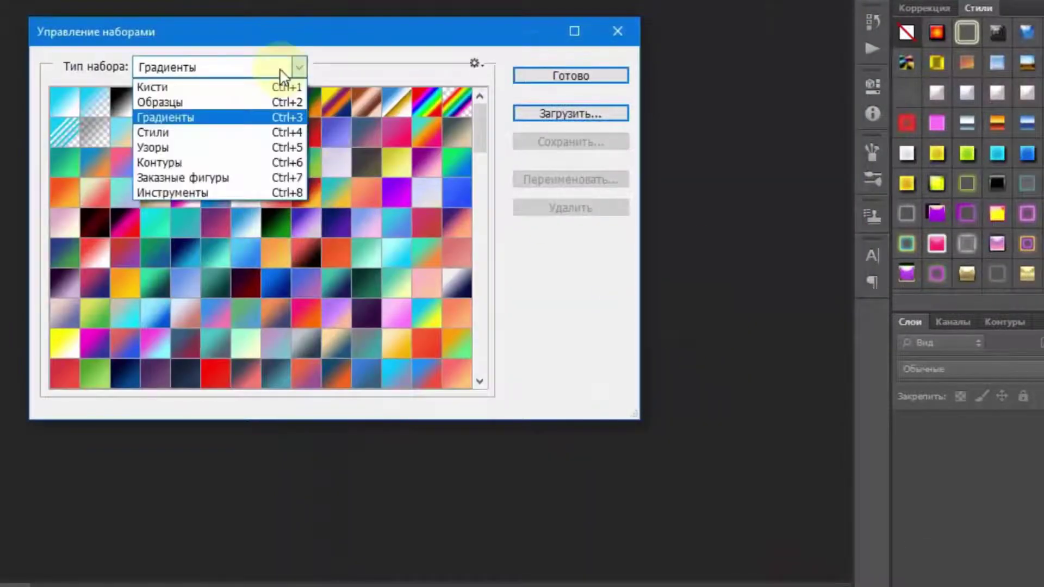
left_click(203, 134)
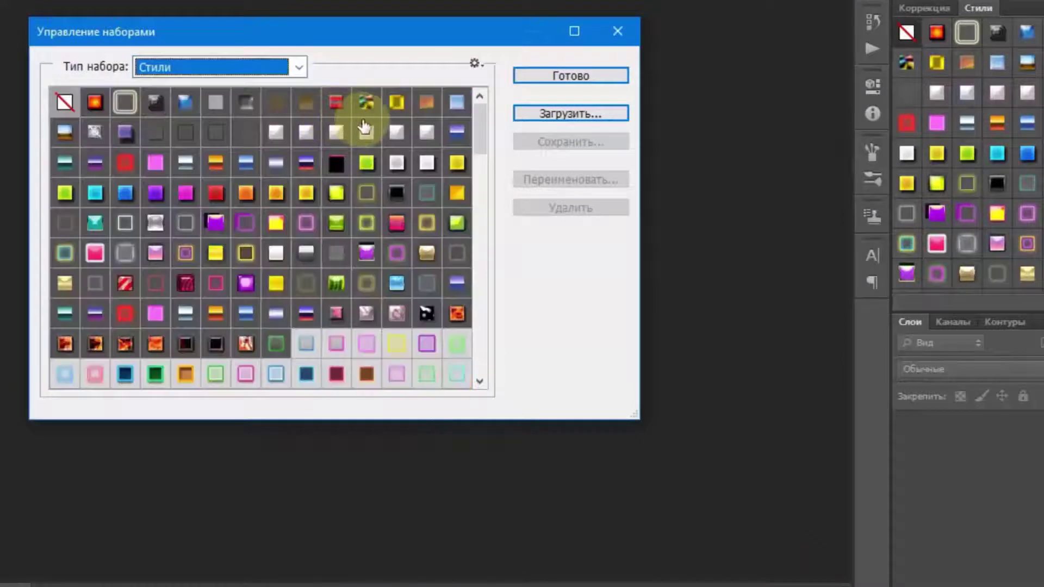
scroll(190, 147, "down", 5)
scroll(212, 163, "up", 8)
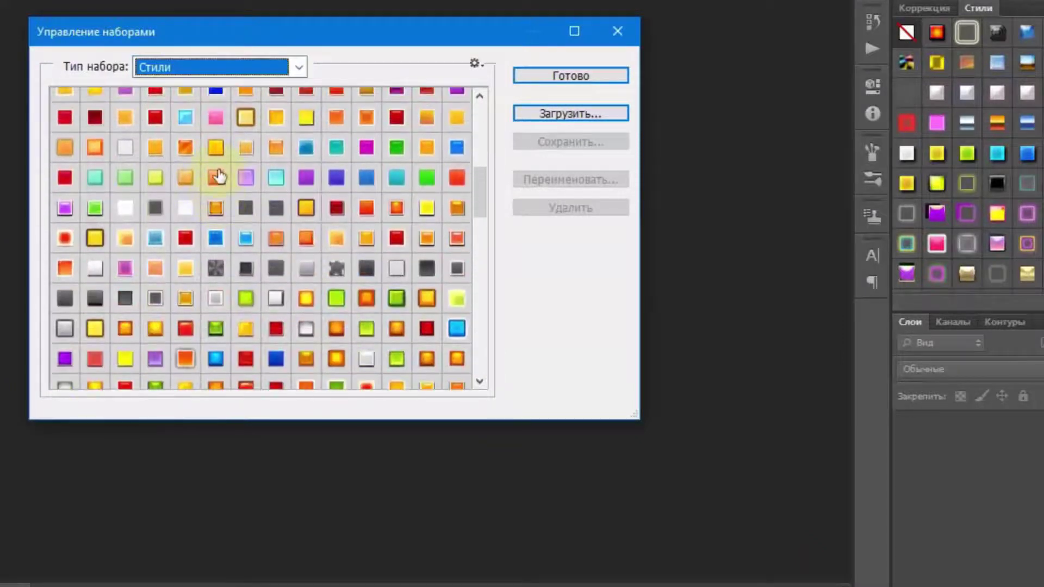
scroll(212, 153, "up", 3)
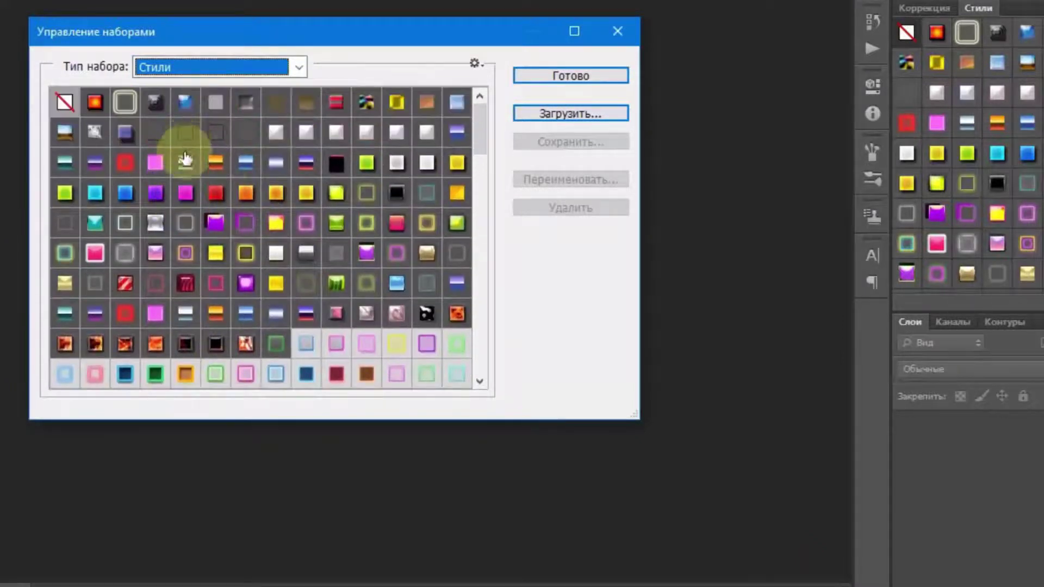
- Load the style sets 80 Styles.asl and Lava Style.asl from the resource pack's text stillar folder
left_click(583, 113)
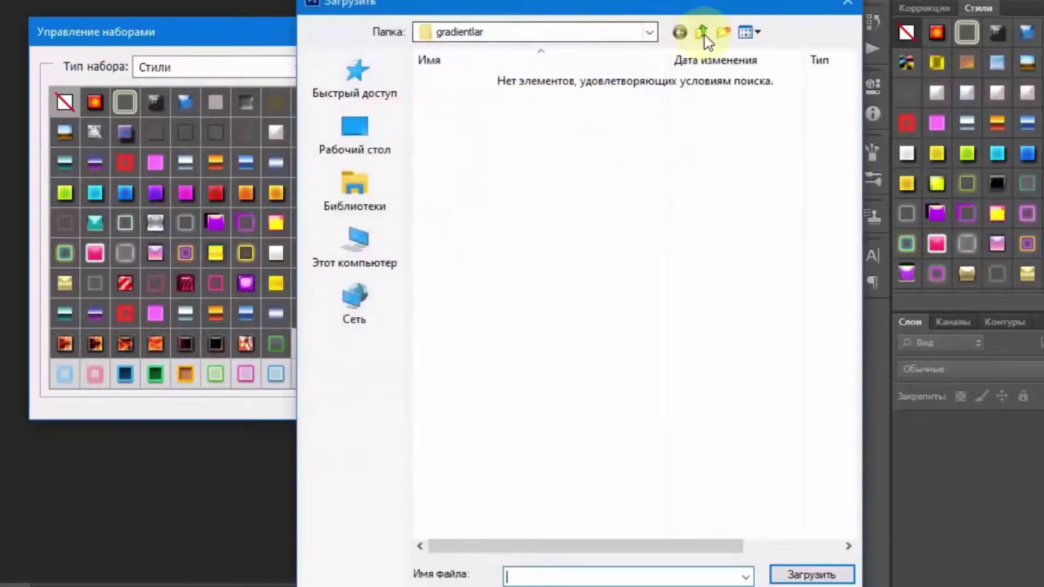
left_click(703, 35)
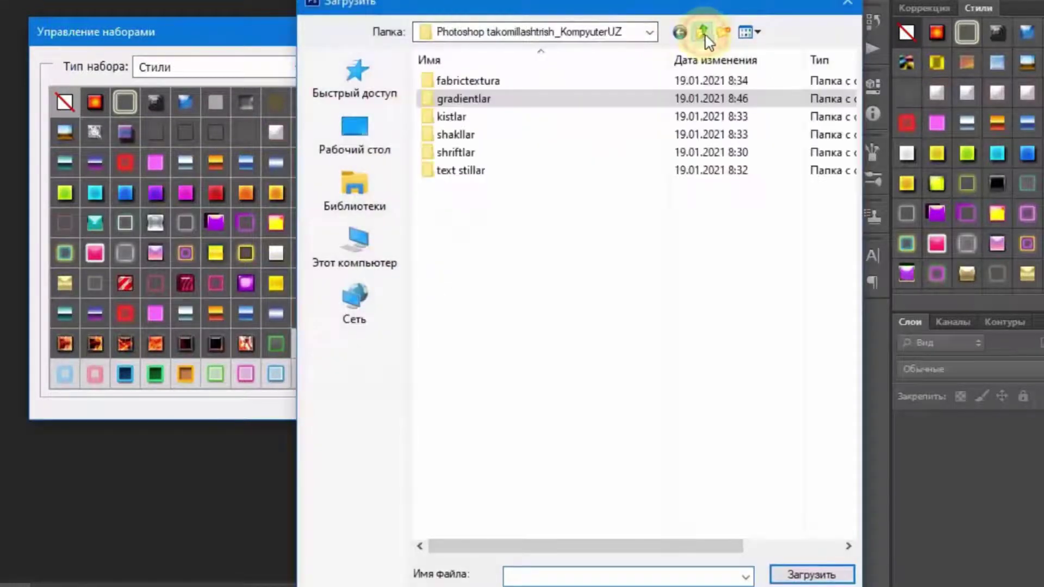
double_click(468, 171)
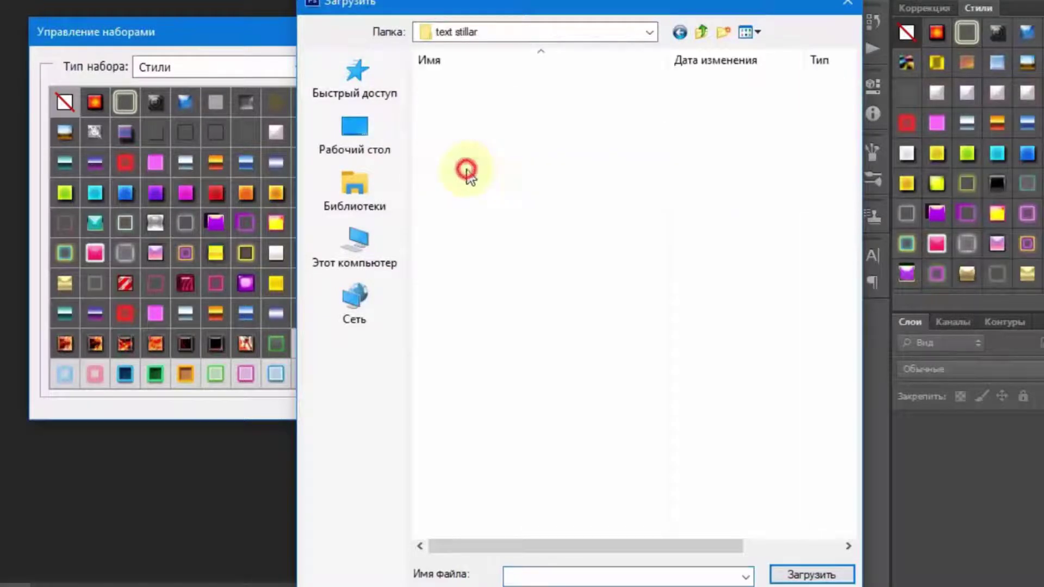
left_click(478, 81)
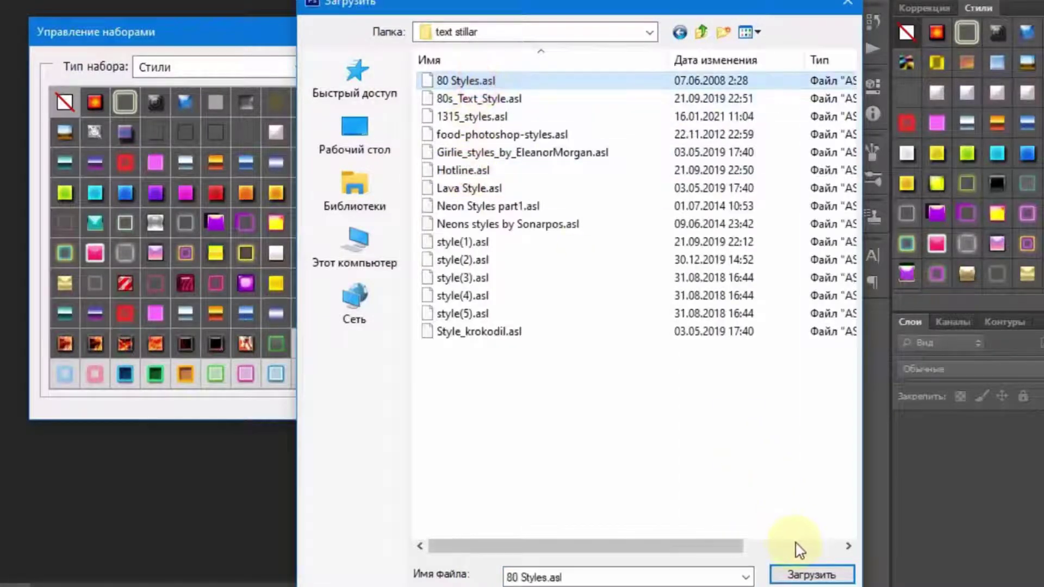
double_click(482, 188)
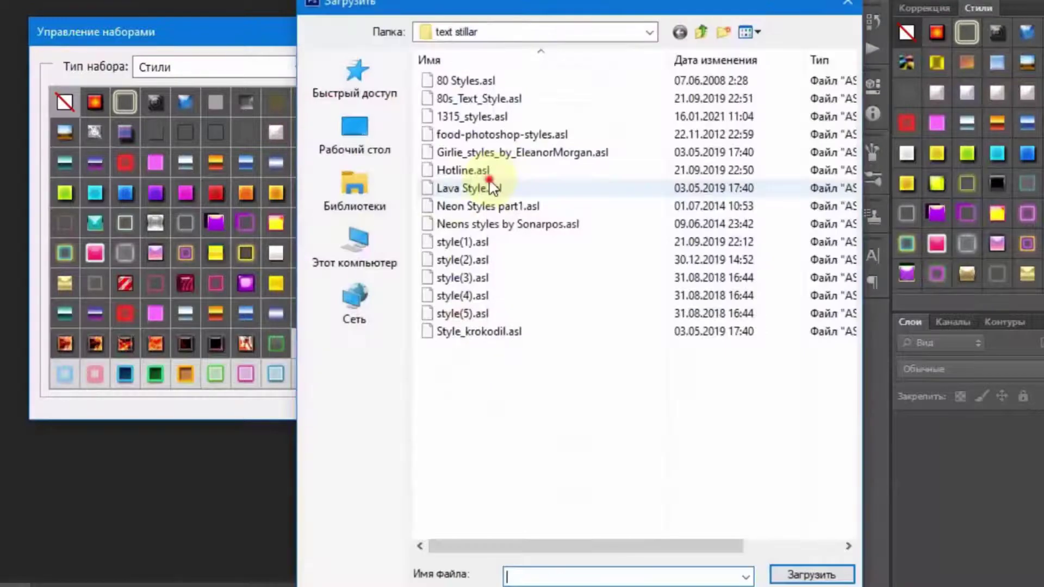
left_click(812, 575)
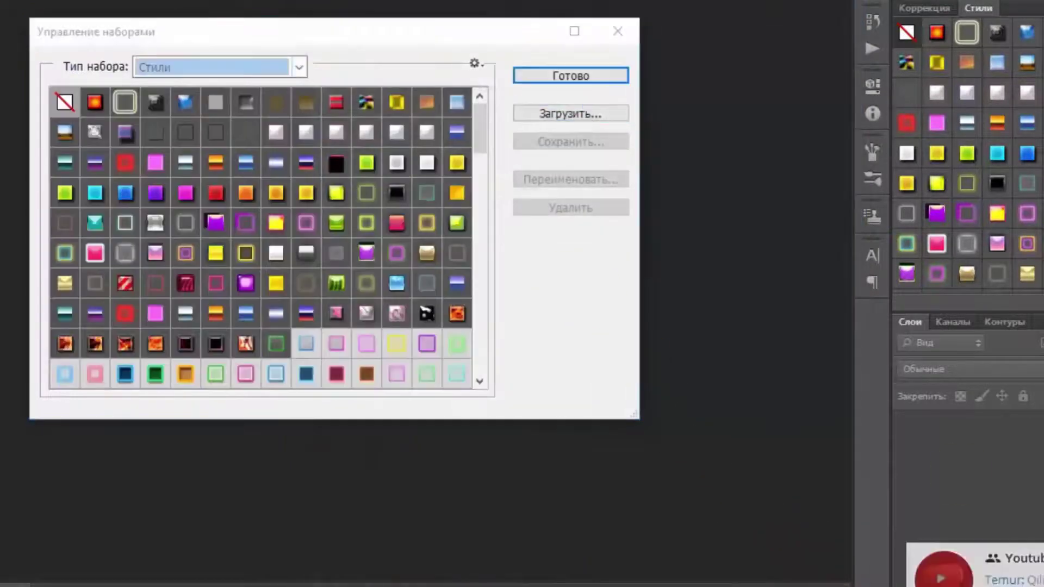
- View the remaining preset types without changing the current one and close the Preset Manager
left_click(300, 66)
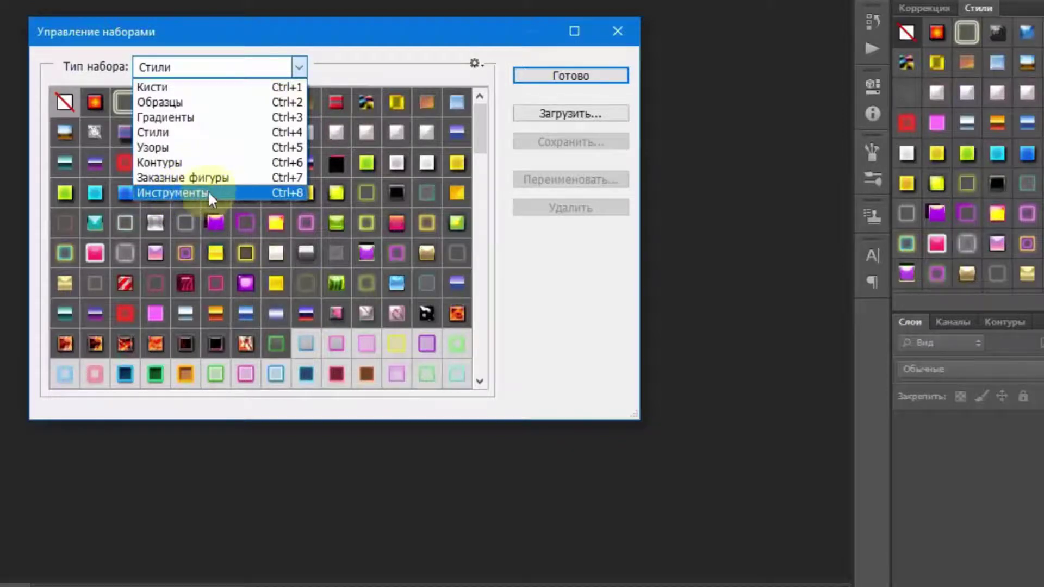
left_click(583, 76)
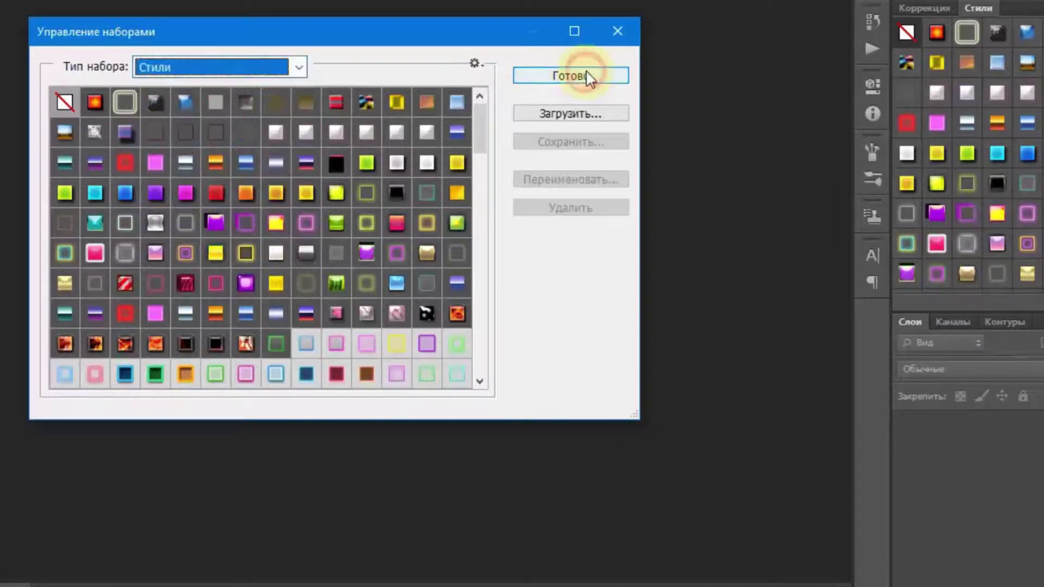
left_click(616, 34)
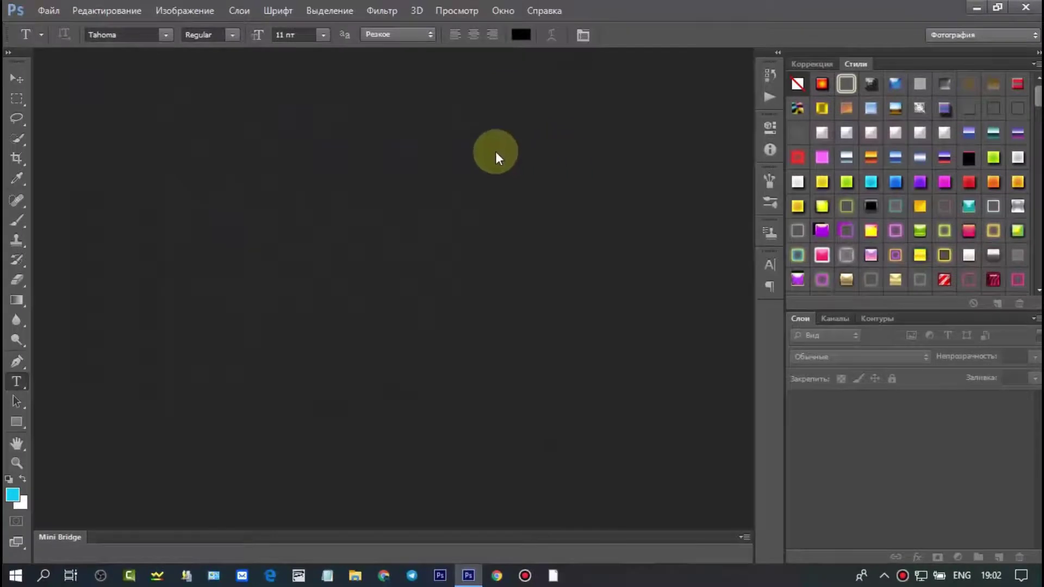